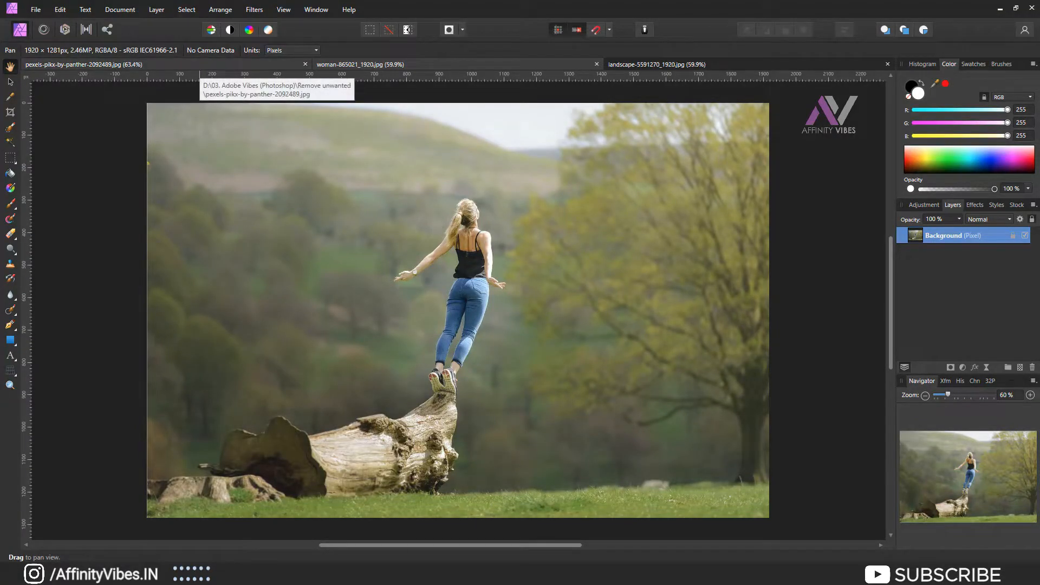
- In the pexels-pikx-by-panther-2092489.jpg image, duplicate the Background layer, rename the duplicate "copy" and hide the original Background
{"action": "left_click", "coordinate": [198, 66]}
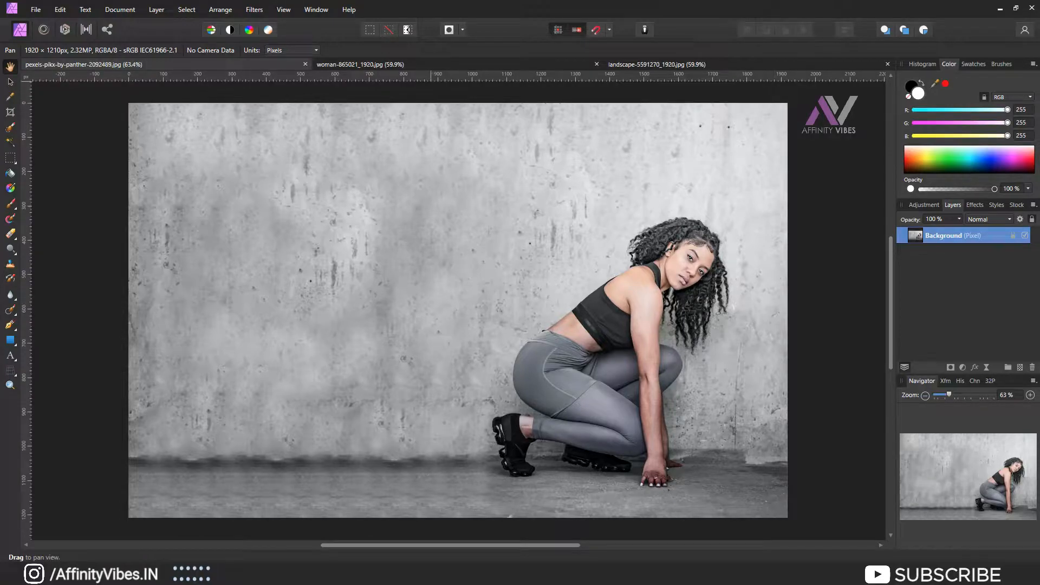
{"action": "left_click", "coordinate": [428, 66]}
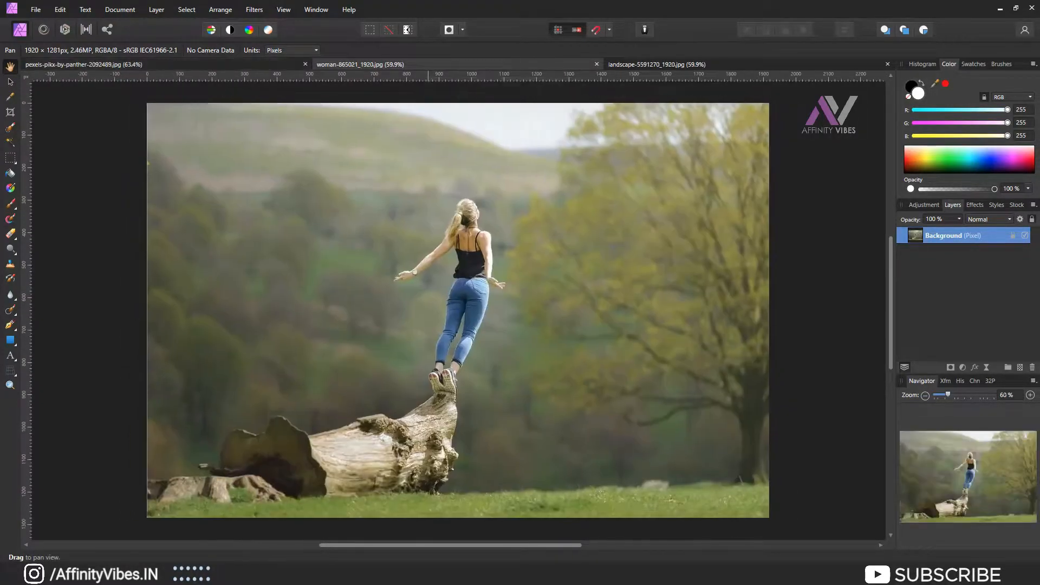
{"action": "left_click", "coordinate": [246, 65]}
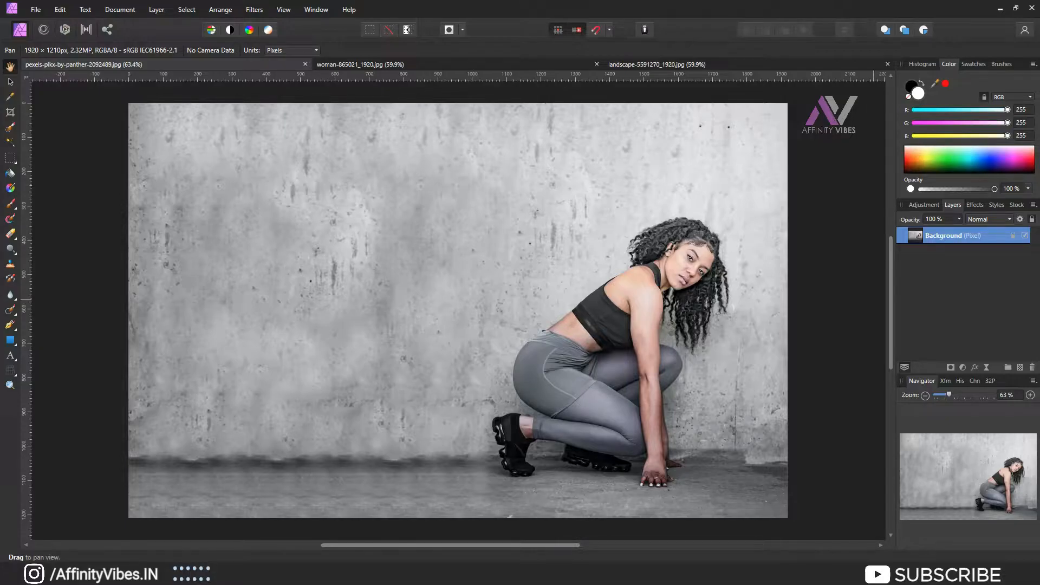
{"action": "key", "text": "ctrl+j"}
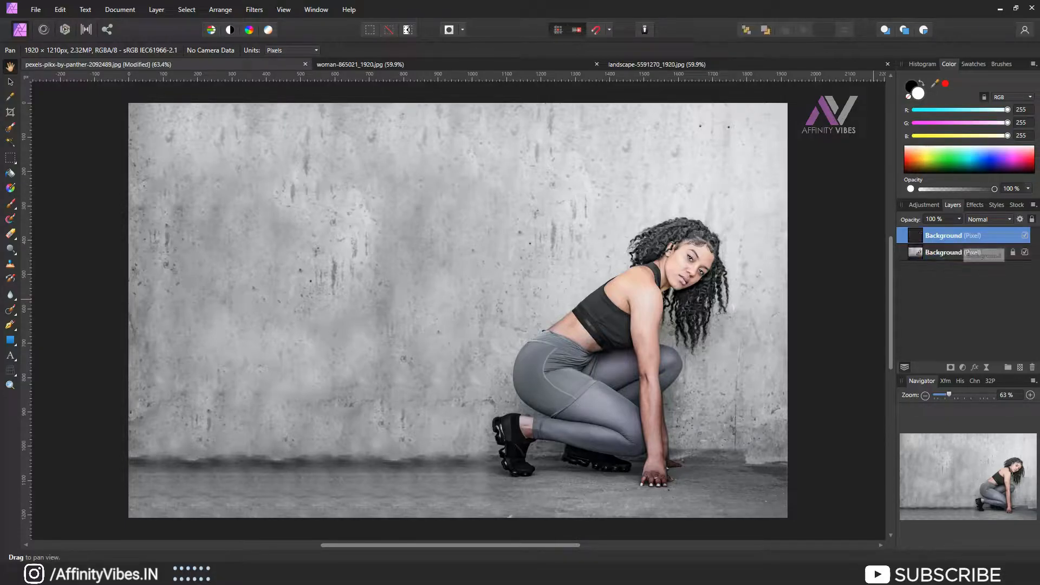
{"action": "double_click", "coordinate": [963, 236]}
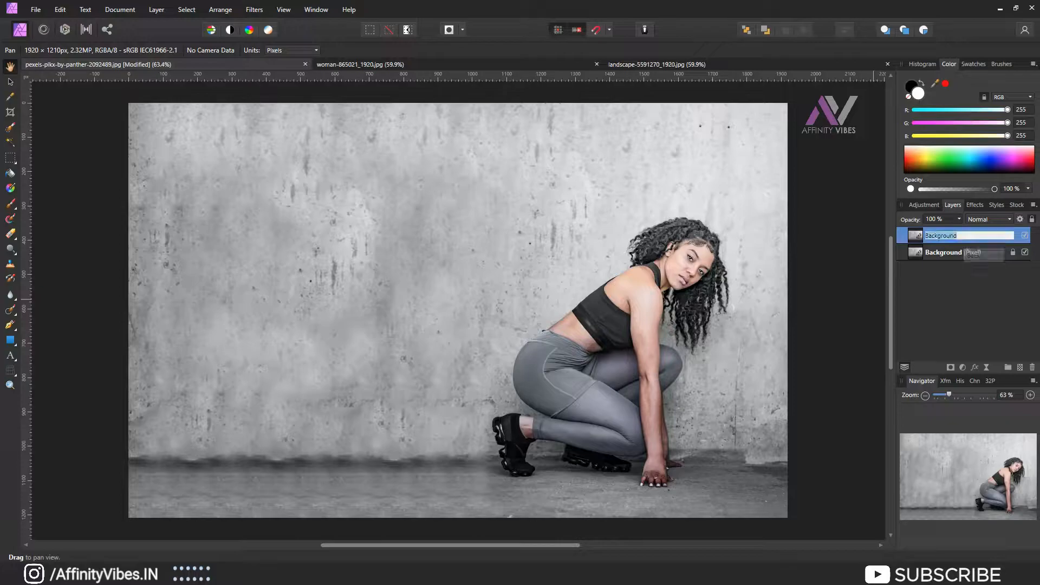
{"action": "type", "text": "copy"}
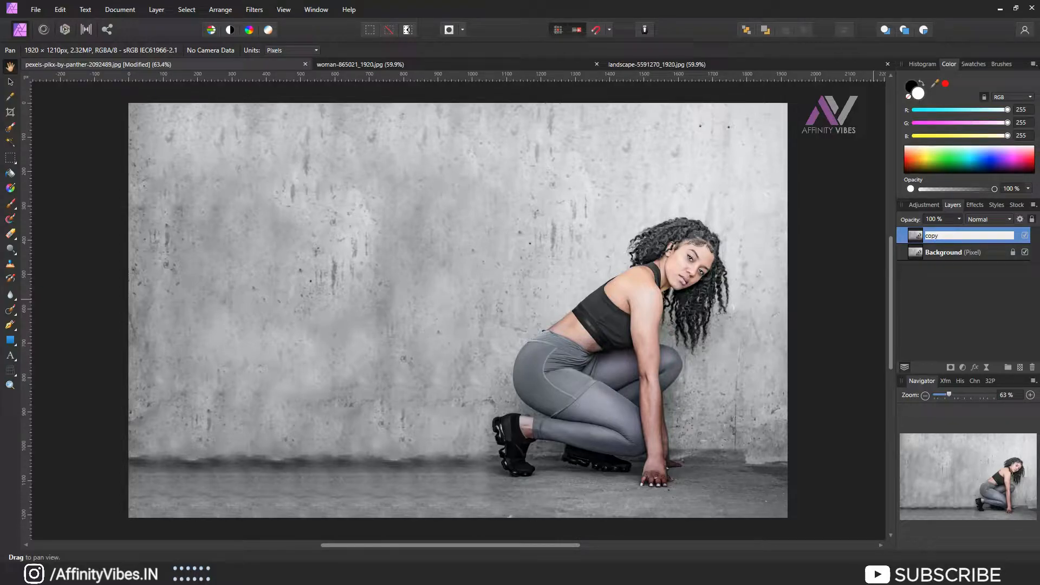
{"action": "key", "text": "Return"}
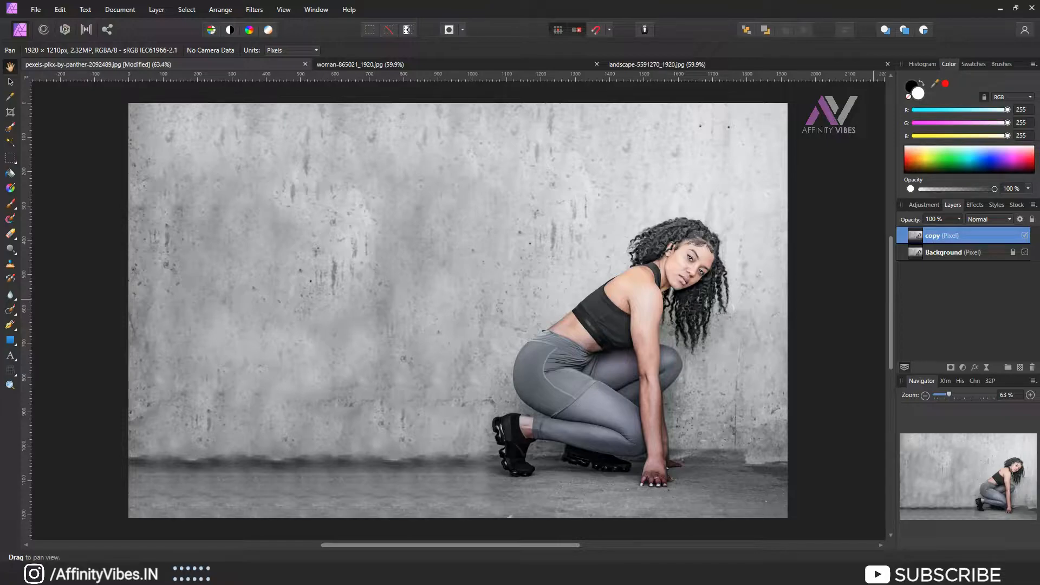
{"action": "left_click", "coordinate": [1024, 252]}
- Draw a loose freehand selection around the whole crouching woman on the copy layer
{"action": "left_click", "coordinate": [10, 157]}
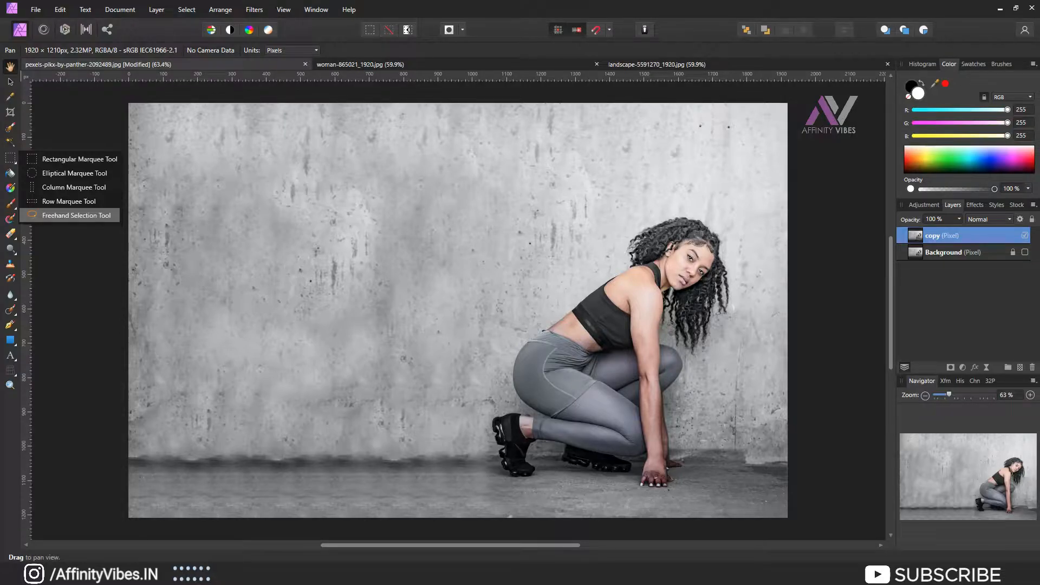
{"action": "left_click", "coordinate": [76, 215]}
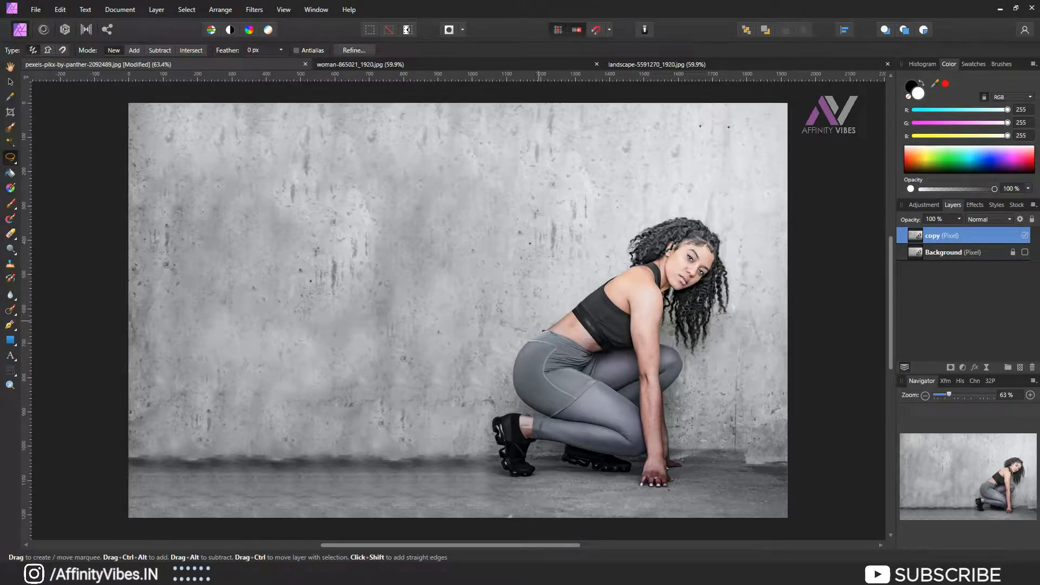
{"action": "mouse_move", "coordinate": [539, 320]}
{"action": "left_mouse_down"}
{"action": "mouse_move", "coordinate": [615, 275]}
{"action": "mouse_move", "coordinate": [643, 224]}
{"action": "mouse_move", "coordinate": [700, 213]}
{"action": "mouse_move", "coordinate": [724, 232]}
{"action": "mouse_move", "coordinate": [736, 278]}
{"action": "mouse_move", "coordinate": [736, 306]}
{"action": "mouse_move", "coordinate": [704, 348]}
{"action": "left_mouse_up"}
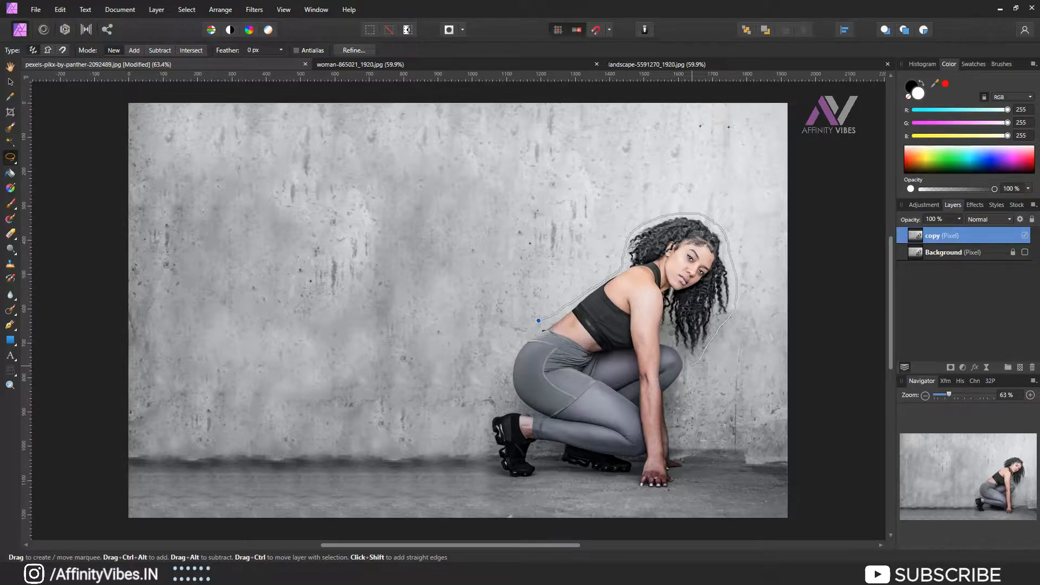
{"action": "mouse_move", "coordinate": [668, 402]}
{"action": "left_mouse_down"}
{"action": "mouse_move", "coordinate": [675, 451]}
{"action": "mouse_move", "coordinate": [692, 466]}
{"action": "mouse_move", "coordinate": [678, 477]}
{"action": "mouse_move", "coordinate": [498, 481]}
{"action": "mouse_move", "coordinate": [483, 412]}
{"action": "mouse_move", "coordinate": [506, 402]}
{"action": "mouse_move", "coordinate": [507, 359]}
{"action": "mouse_move", "coordinate": [541, 320]}
{"action": "left_mouse_up"}
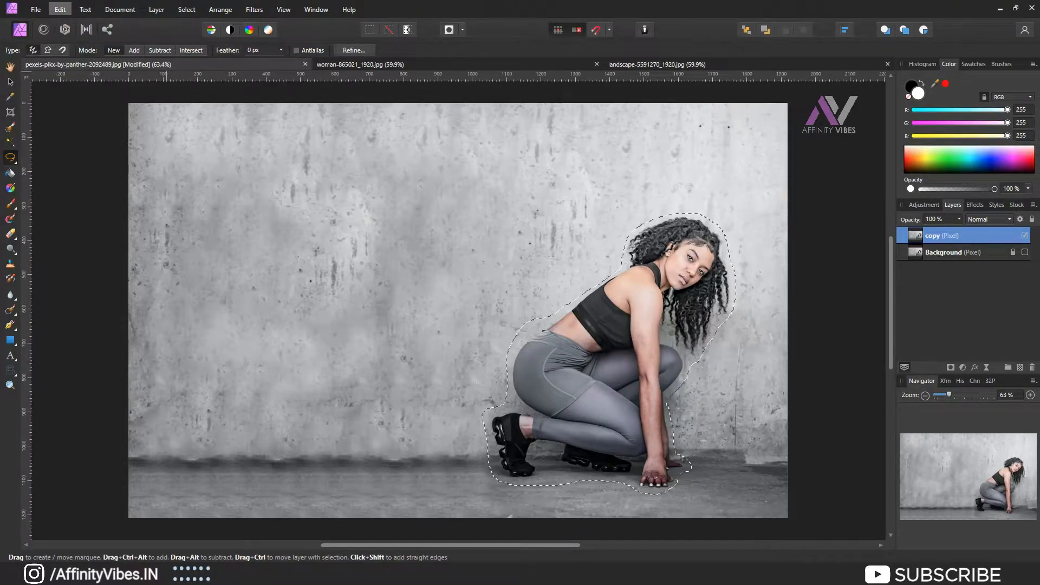
- Fill the selected woman area using the Inpainting option at 100% opacity and Normal blend mode
{"action": "left_click", "coordinate": [61, 9]}
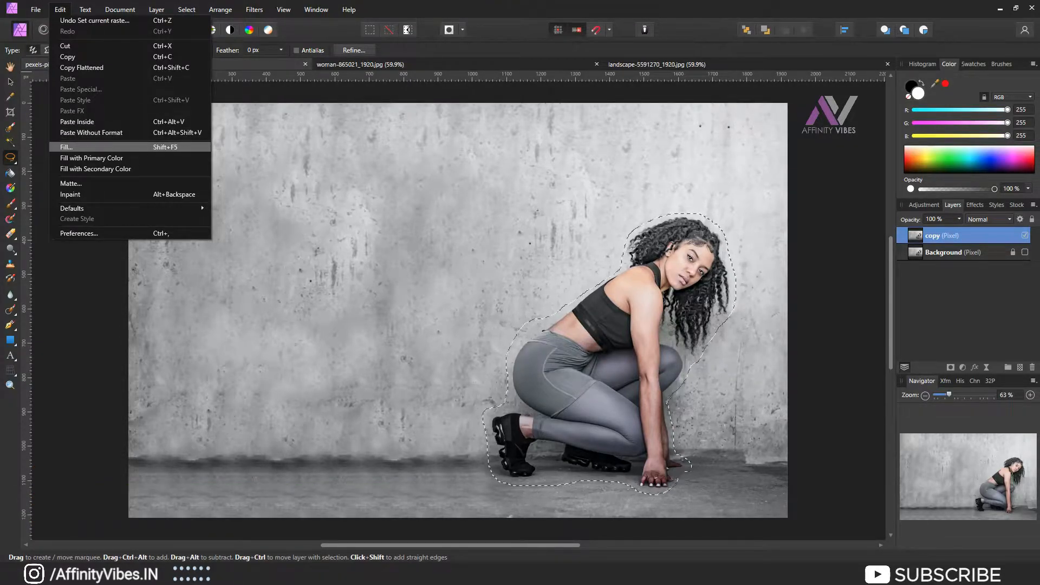
{"action": "left_click", "coordinate": [66, 147]}
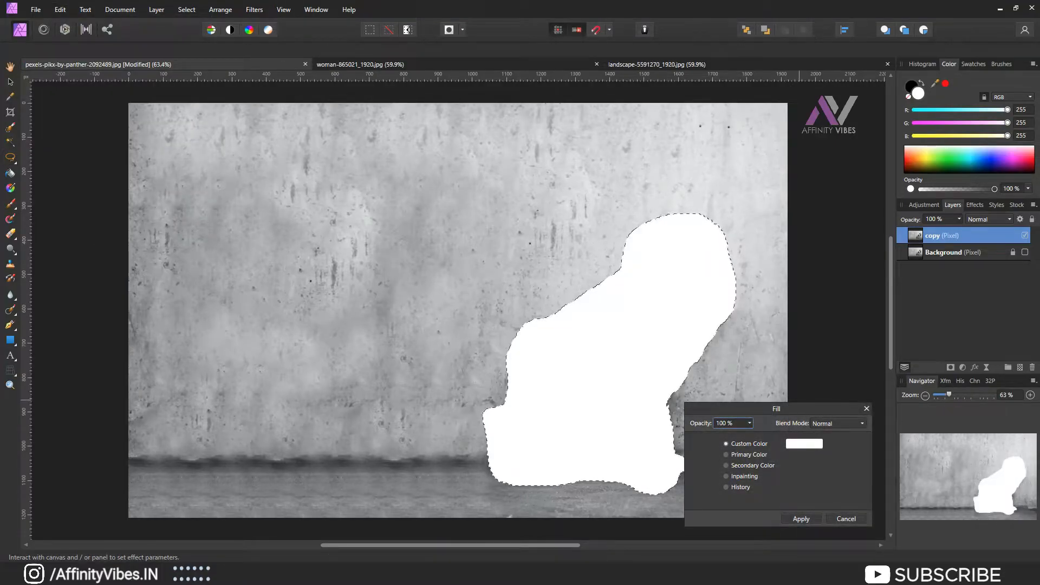
{"action": "left_click_drag", "start_coordinate": [813, 409], "coordinate": [515, 185]}
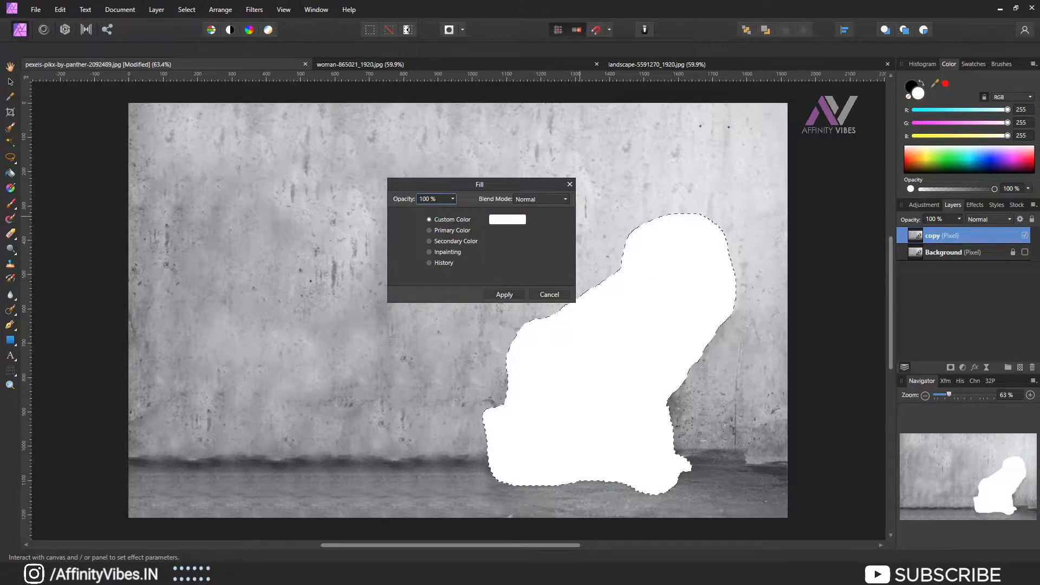
{"action": "left_click", "coordinate": [429, 252]}
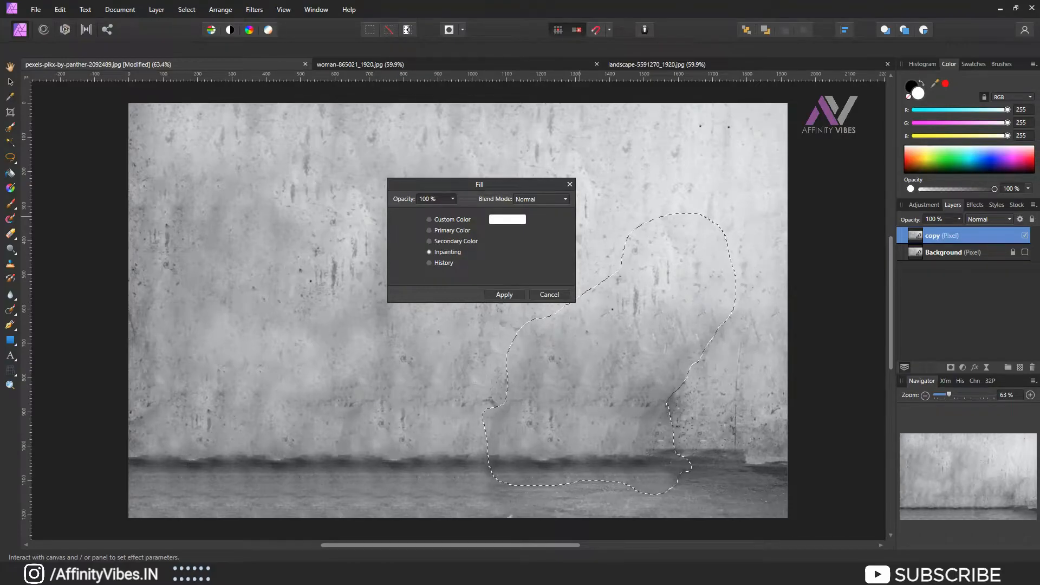
{"action": "left_click_drag", "start_coordinate": [495, 183], "coordinate": [389, 197]}
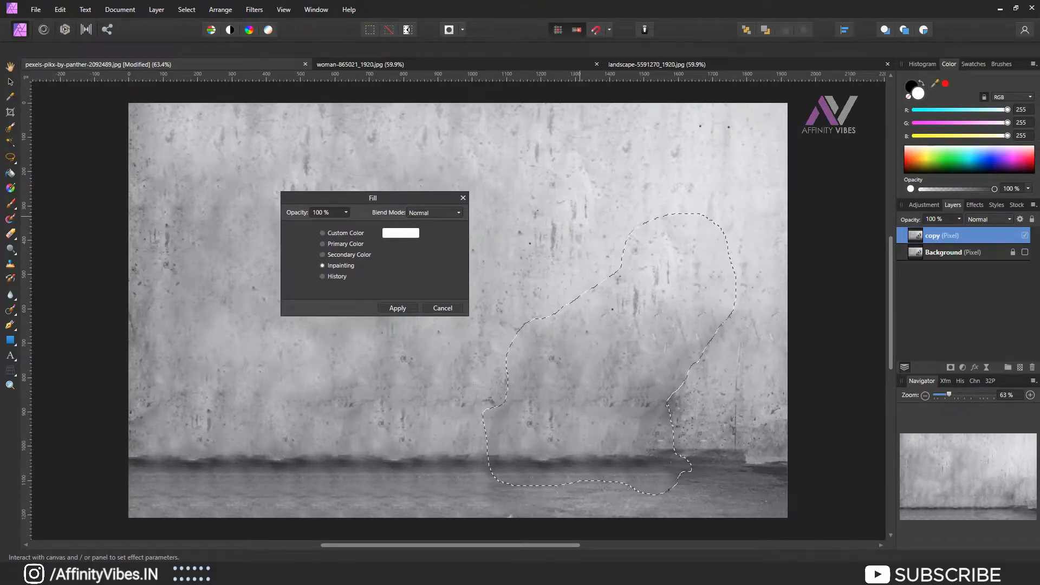
{"action": "left_click", "coordinate": [397, 308]}
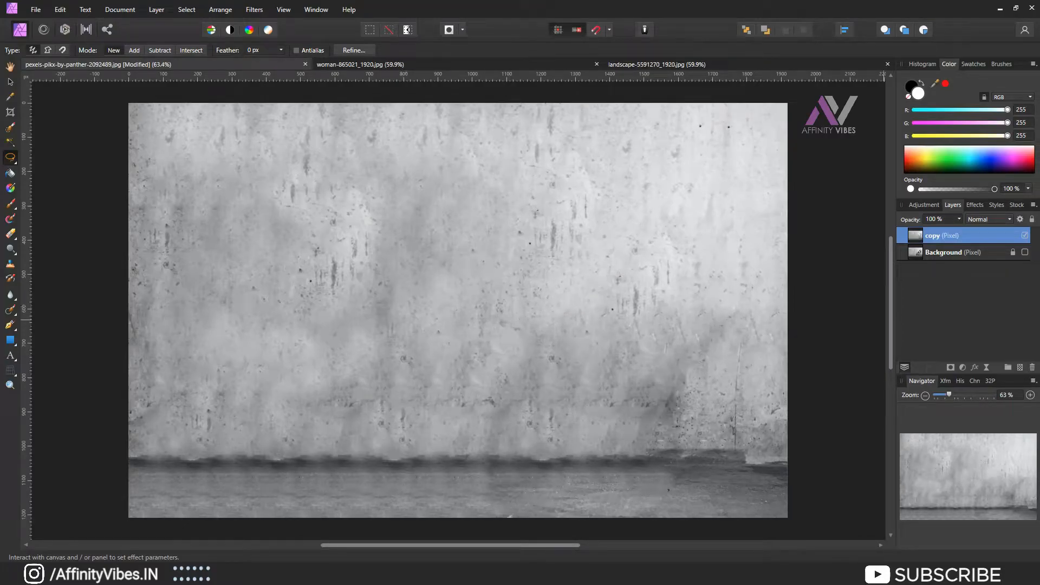
- Paint over the dark smudge on the lower right wall and the uneven floor strip with a 236.3 px Inpainting Brush
{"action": "left_click_drag", "start_coordinate": [534, 545], "coordinate": [555, 545]}
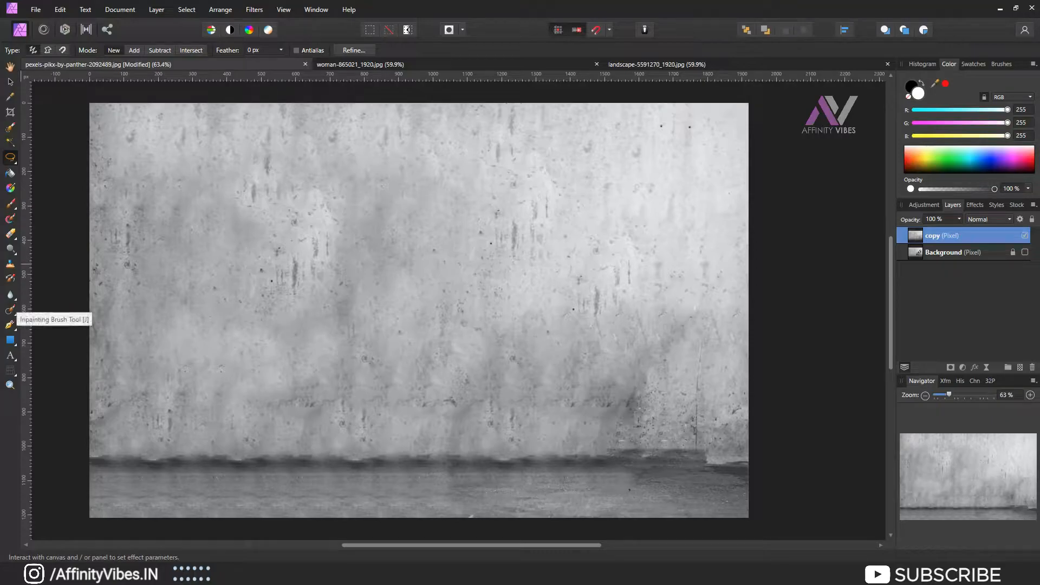
{"action": "left_click", "coordinate": [10, 310]}
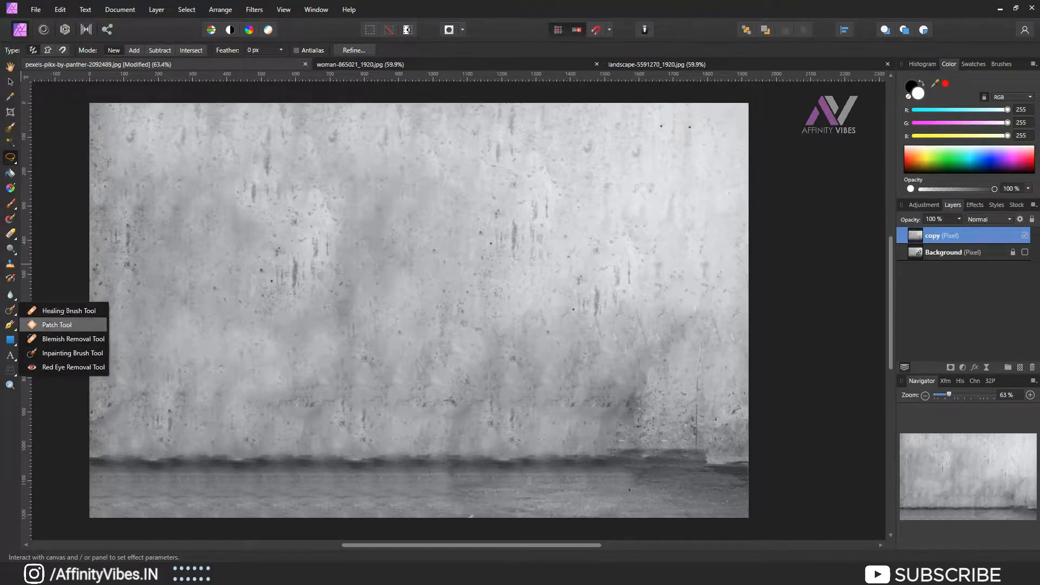
{"action": "left_click", "coordinate": [72, 353]}
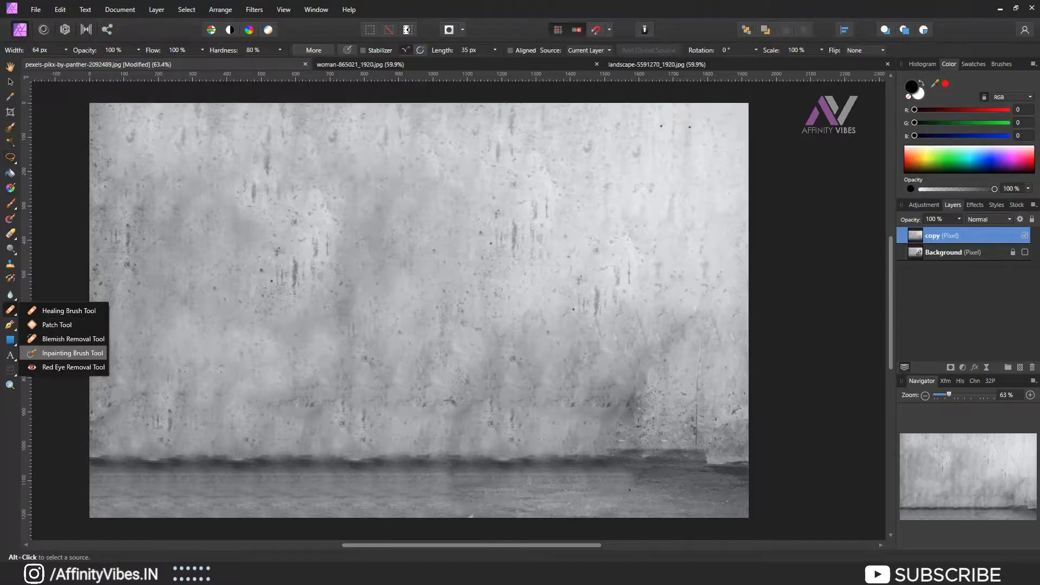
{"action": "left_click", "coordinate": [72, 352]}
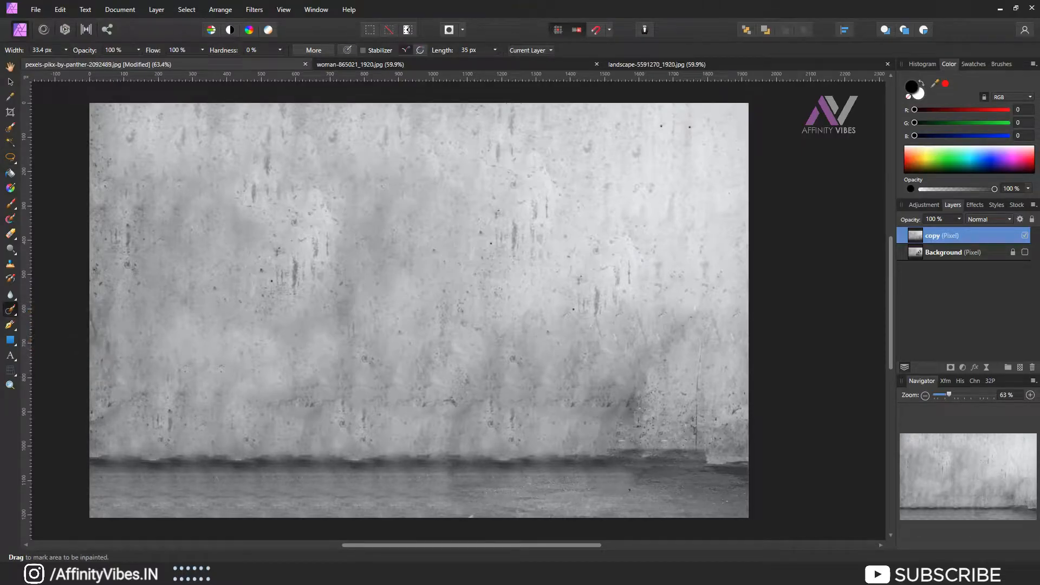
{"action": "key", "text": "bracketright"}
{"action": "key", "text": "bracketright"}
{"action": "key", "text": "bracketright"}
{"action": "key", "text": "bracketright"}
{"action": "key", "text": "bracketright"}
{"action": "key", "text": "bracketright"}
{"action": "key", "text": "bracketright"}
{"action": "key", "text": "bracketright"}
{"action": "key", "text": "bracketright"}
{"action": "key", "text": "bracketright"}
{"action": "mouse_move", "coordinate": [689, 320]}
{"action": "left_mouse_down"}
{"action": "mouse_move", "coordinate": [632, 379]}
{"action": "mouse_move", "coordinate": [637, 393]}
{"action": "mouse_move", "coordinate": [609, 395]}
{"action": "left_mouse_up"}
{"action": "key", "text": "bracketright"}
{"action": "key", "text": "bracketright"}
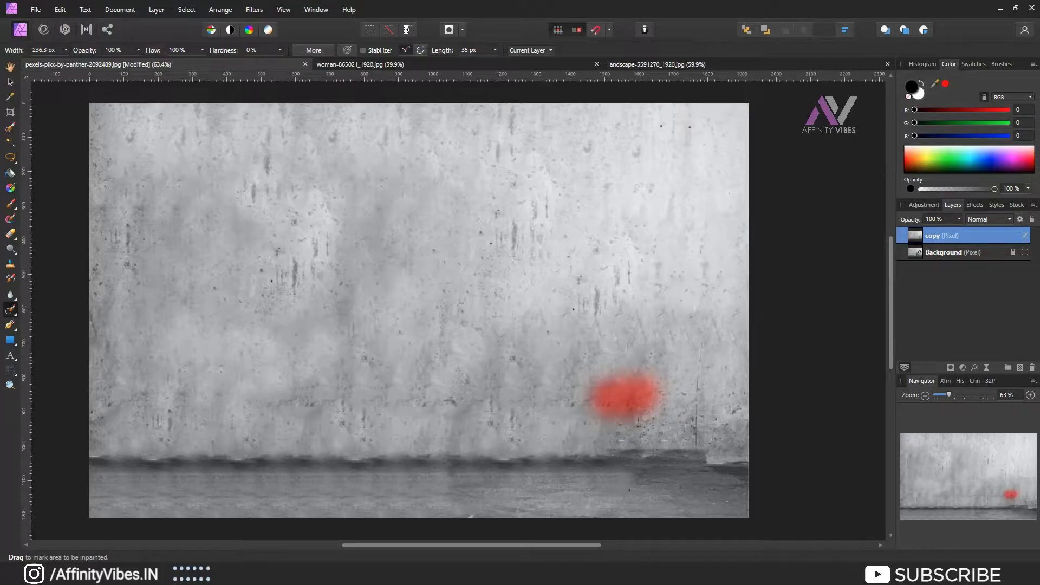
{"action": "left_click_drag", "start_coordinate": [450, 491], "coordinate": [634, 491]}
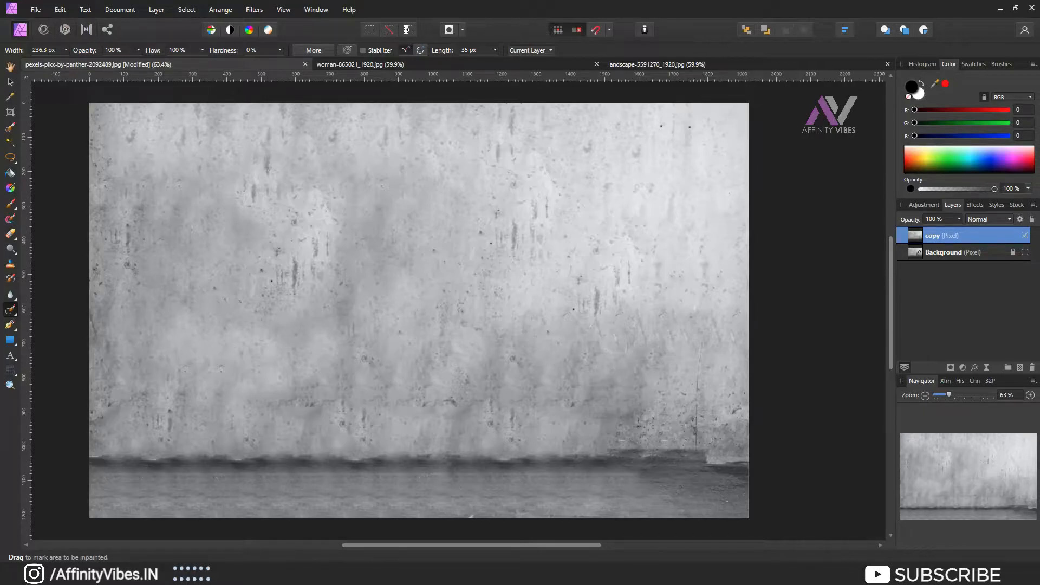
- Clean up the remaining repeated patches and seams along the lower wall and its right corner with the Inpainting Brush, using a 170.8 px width
{"action": "left_click_drag", "start_coordinate": [457, 414], "coordinate": [457, 439]}
{"action": "left_click_drag", "start_coordinate": [476, 395], "coordinate": [524, 322]}
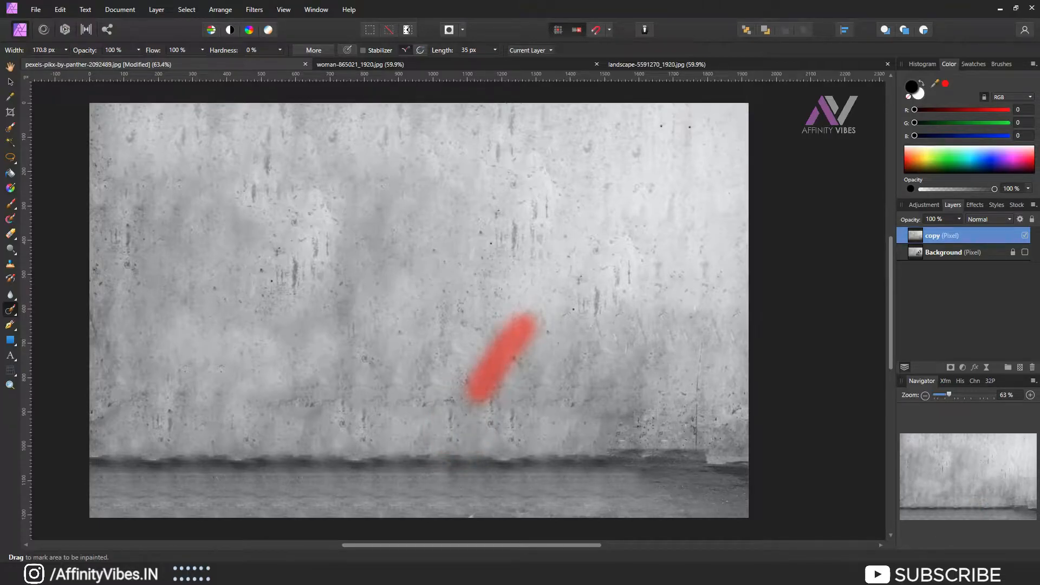
{"action": "mouse_move", "coordinate": [636, 349]}
{"action": "left_mouse_down"}
{"action": "mouse_move", "coordinate": [634, 412]}
{"action": "mouse_move", "coordinate": [599, 436]}
{"action": "left_mouse_up"}
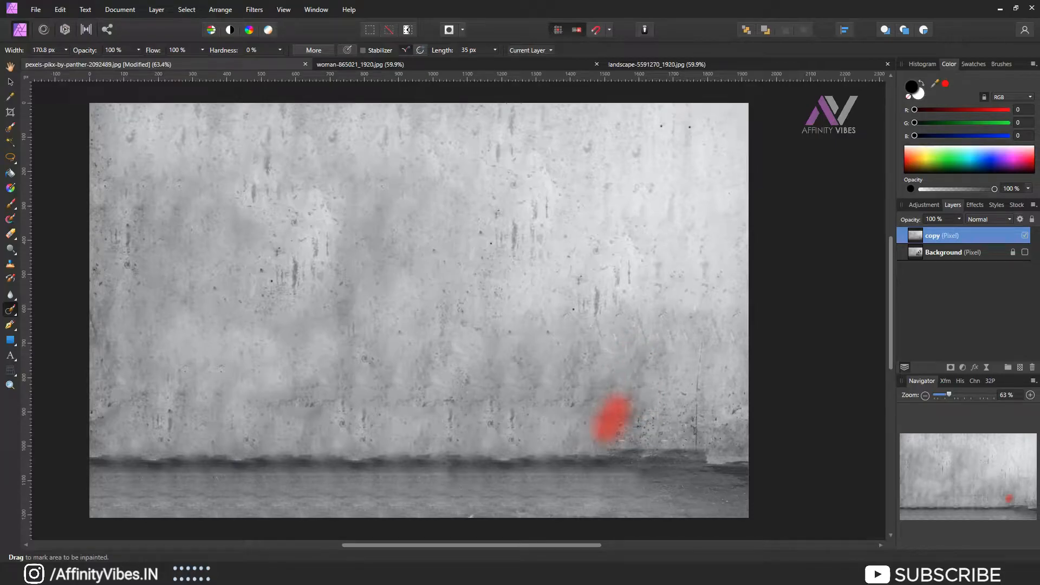
{"action": "left_click_drag", "start_coordinate": [648, 382], "coordinate": [645, 429]}
{"action": "left_click_drag", "start_coordinate": [618, 376], "coordinate": [582, 417]}
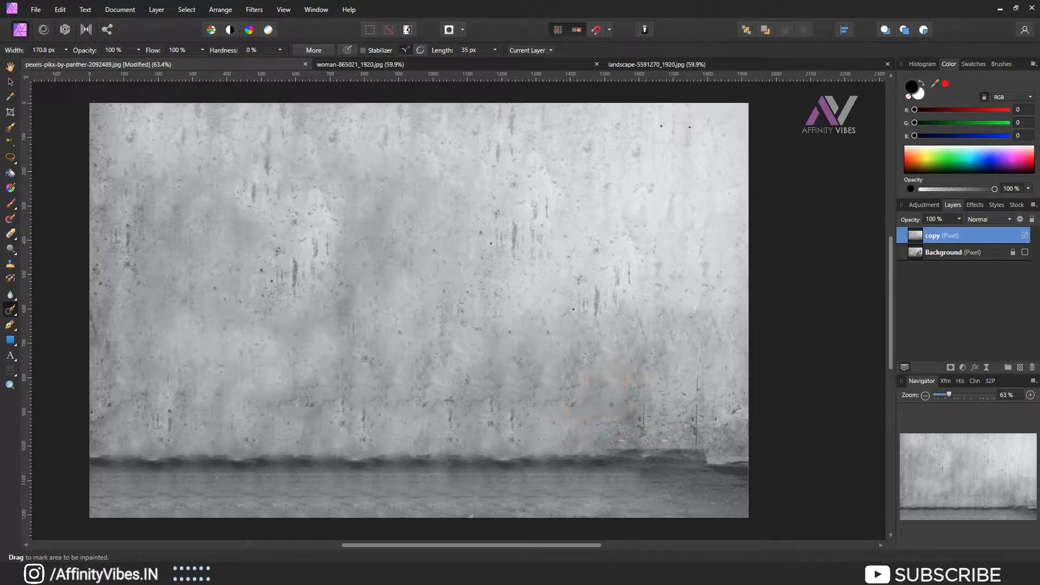
{"action": "left_click_drag", "start_coordinate": [610, 442], "coordinate": [721, 441]}
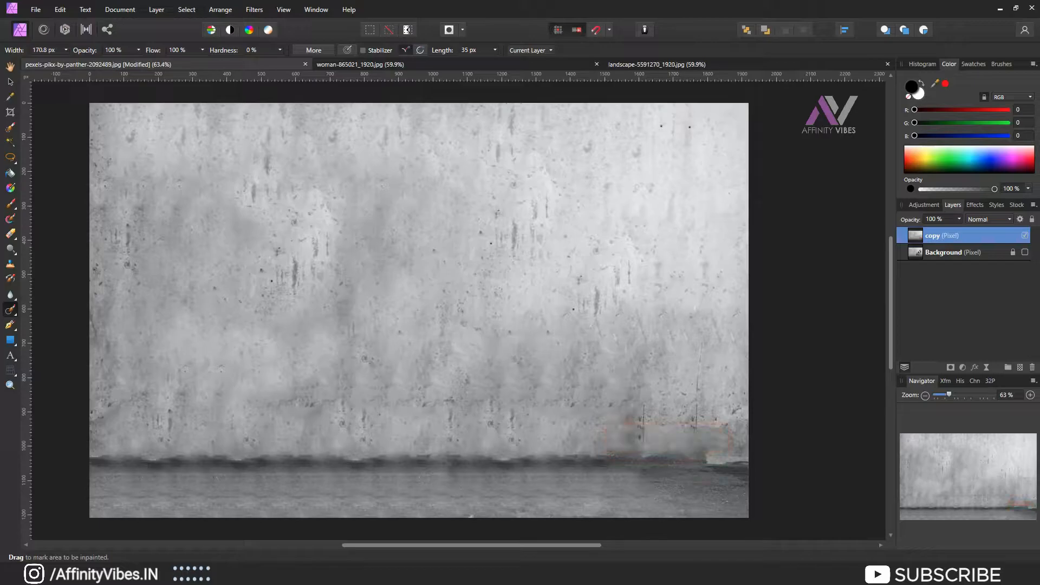
{"action": "left_click_drag", "start_coordinate": [619, 432], "coordinate": [744, 433]}
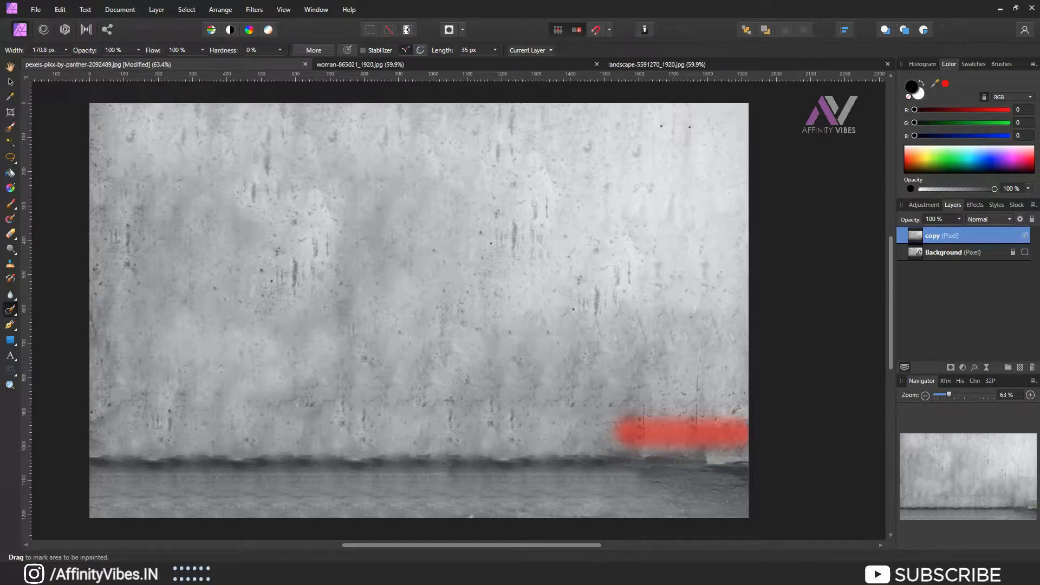
{"action": "left_click_drag", "start_coordinate": [671, 439], "coordinate": [714, 443]}
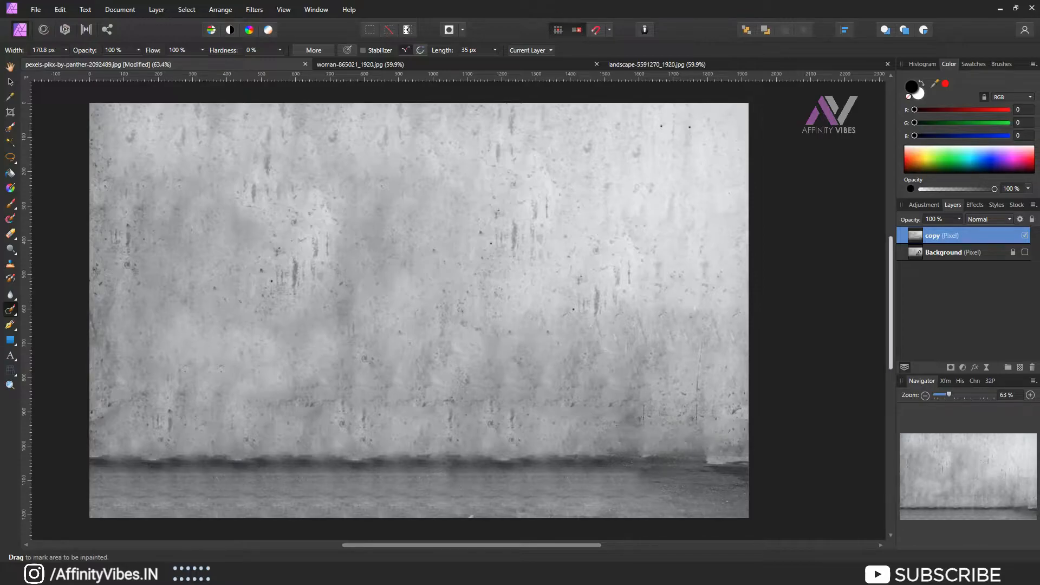
- Toggle the copy layer's visibility to compare the retouched wall with the original photo, leaving the layer shown
{"action": "key", "text": "h"}
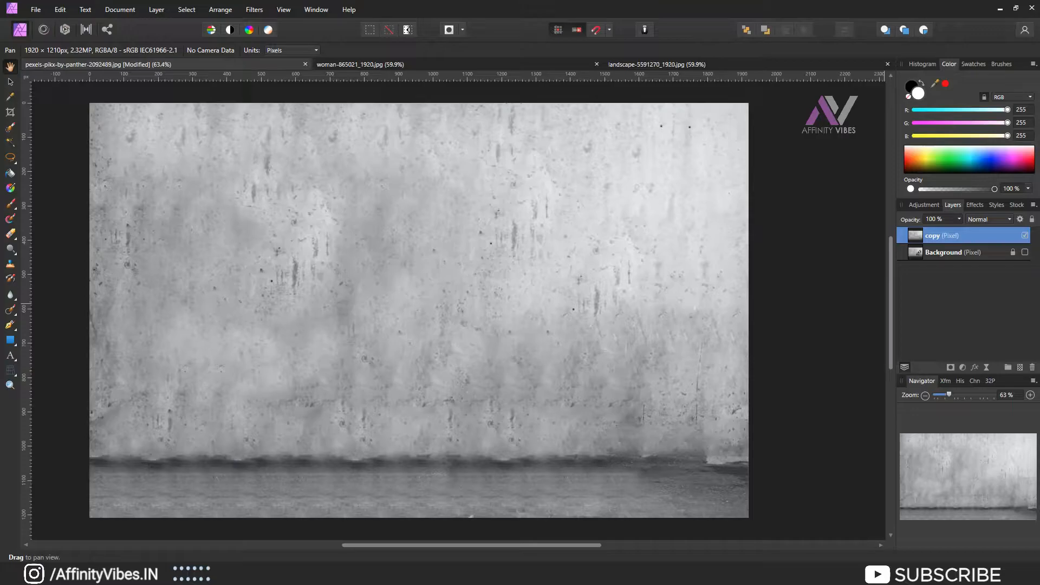
{"action": "left_click", "coordinate": [1025, 235]}
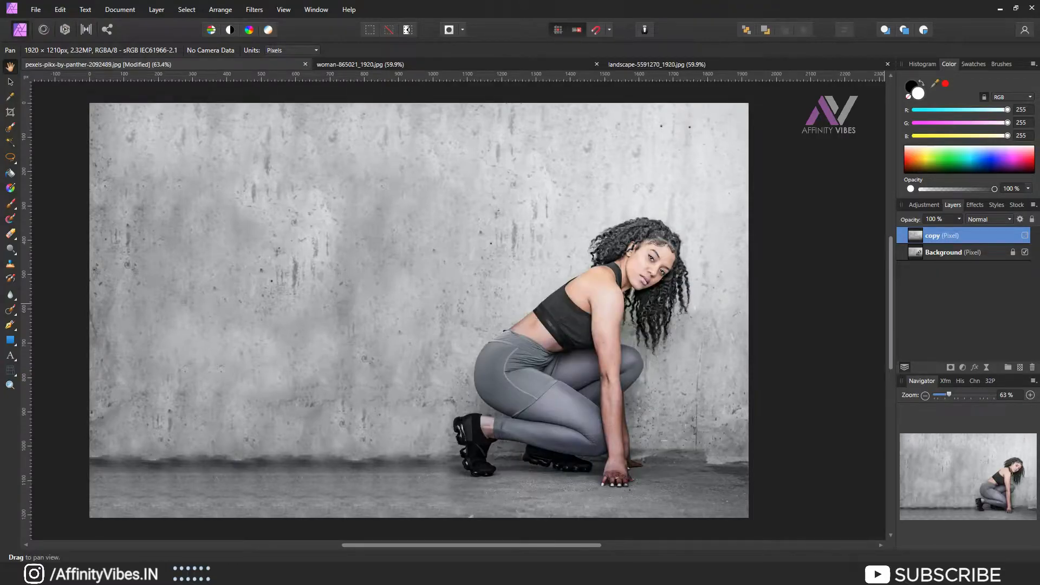
{"action": "left_click", "coordinate": [1024, 235]}
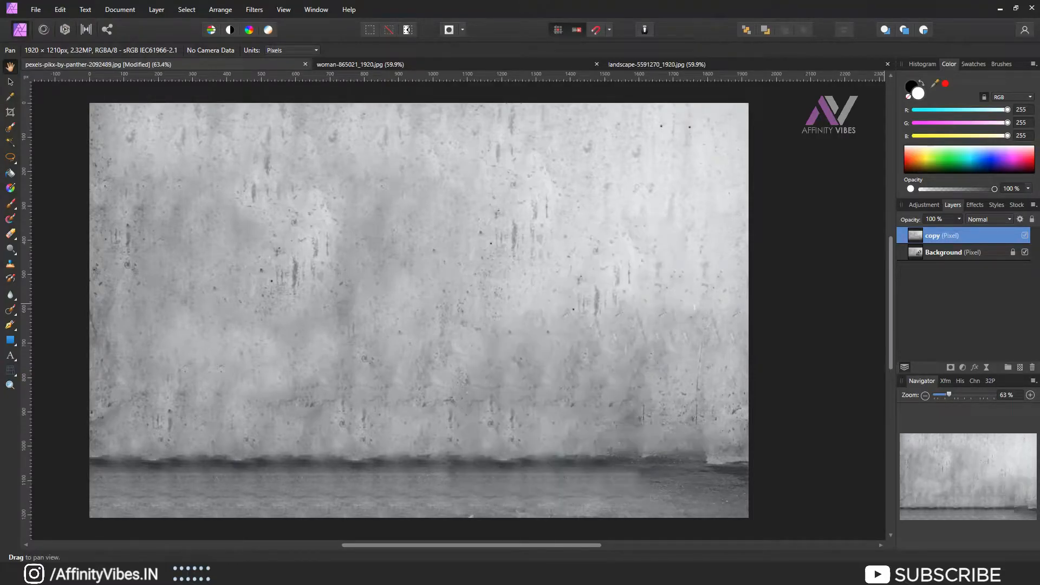
{"action": "left_click", "coordinate": [1024, 235]}
{"action": "left_click", "coordinate": [1024, 235]}
{"action": "left_click", "coordinate": [1025, 235]}
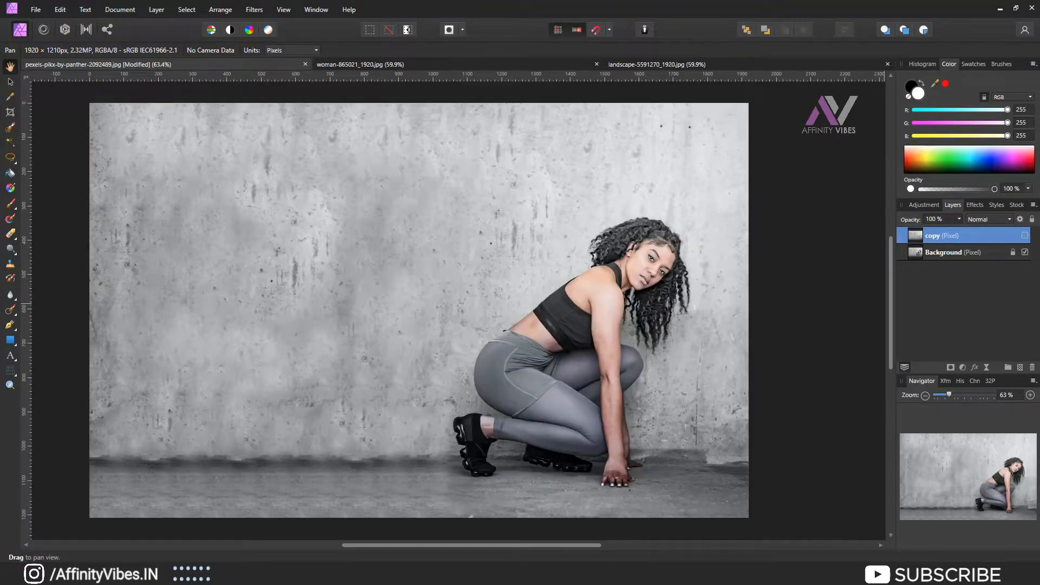
{"action": "left_click", "coordinate": [1024, 235]}
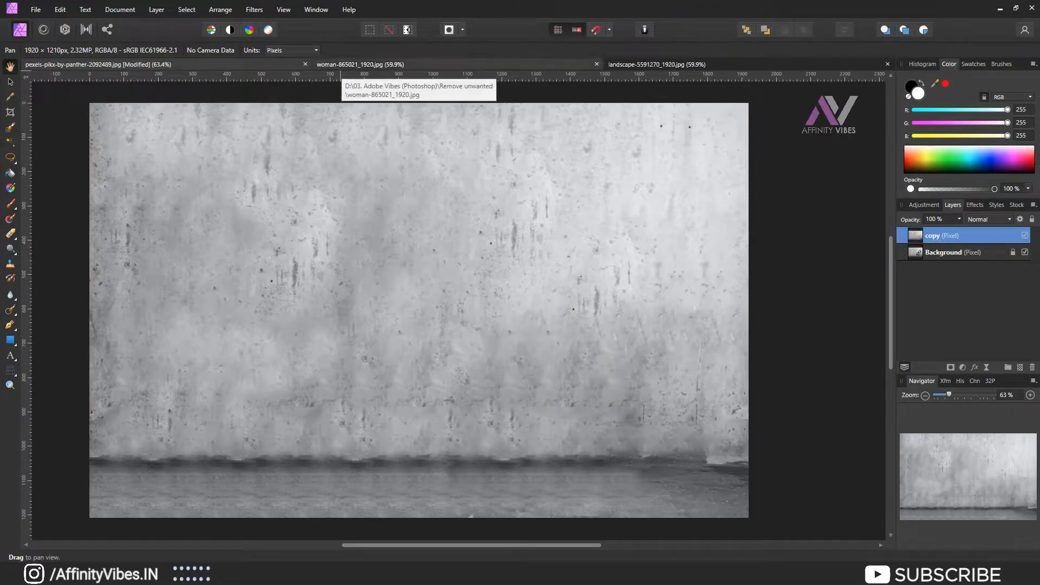
- Bring up the woman-865021_1920.jpg photo at 100% zoom with the Freehand Selection Tool active
{"action": "left_click", "coordinate": [347, 64]}
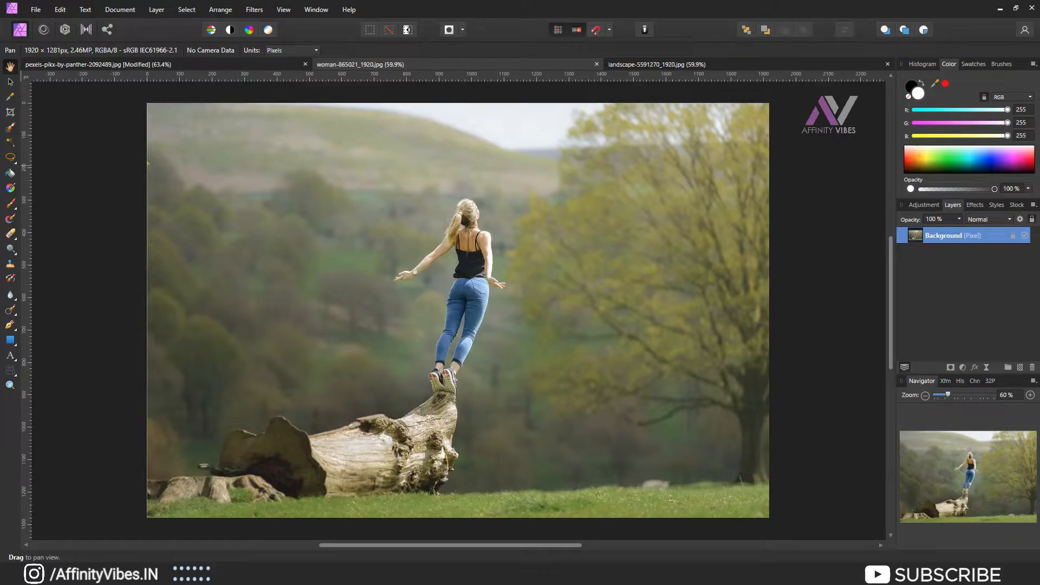
{"action": "left_click", "coordinate": [9, 157]}
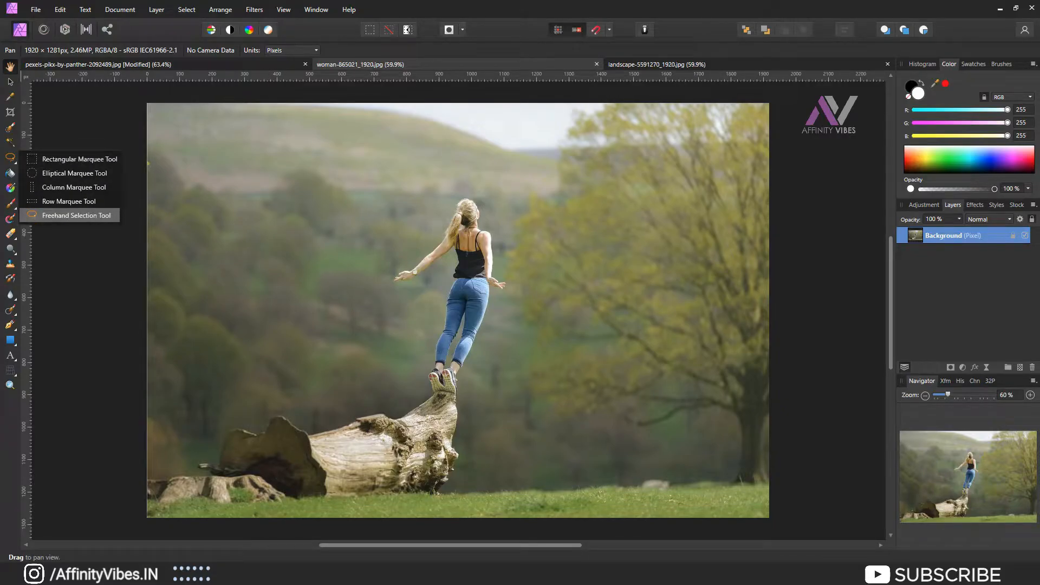
{"action": "left_click", "coordinate": [76, 215]}
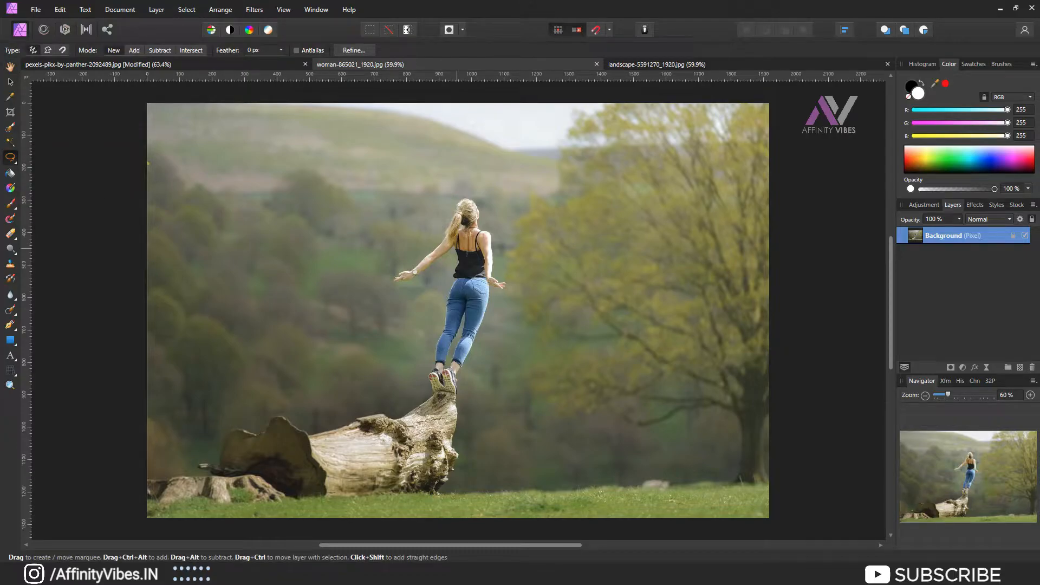
{"action": "key", "text": "ctrl+1"}
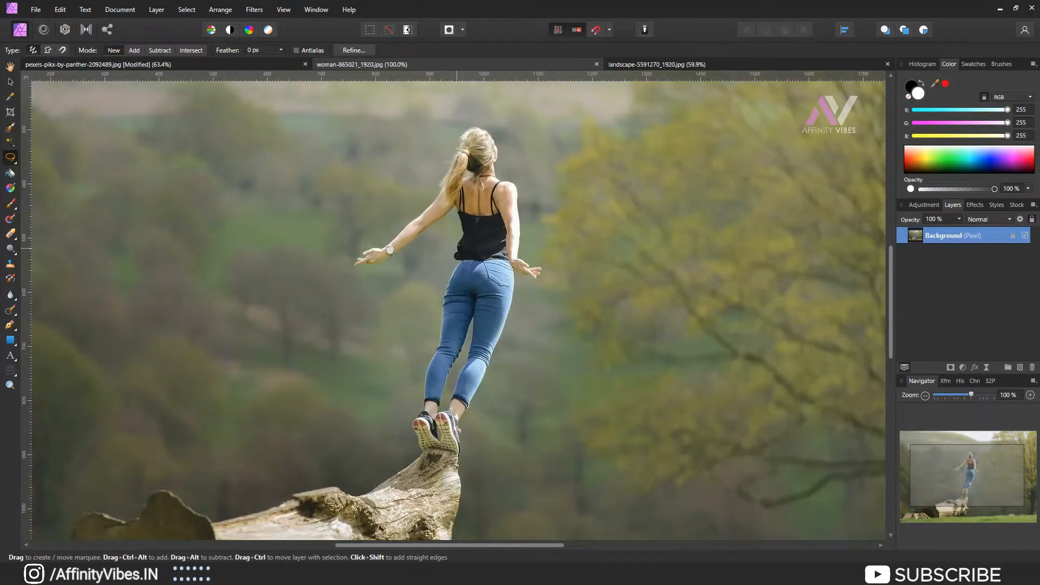
{"action": "scroll", "coordinate": [453, 311], "scroll_direction": "down", "scroll_amount": 4}
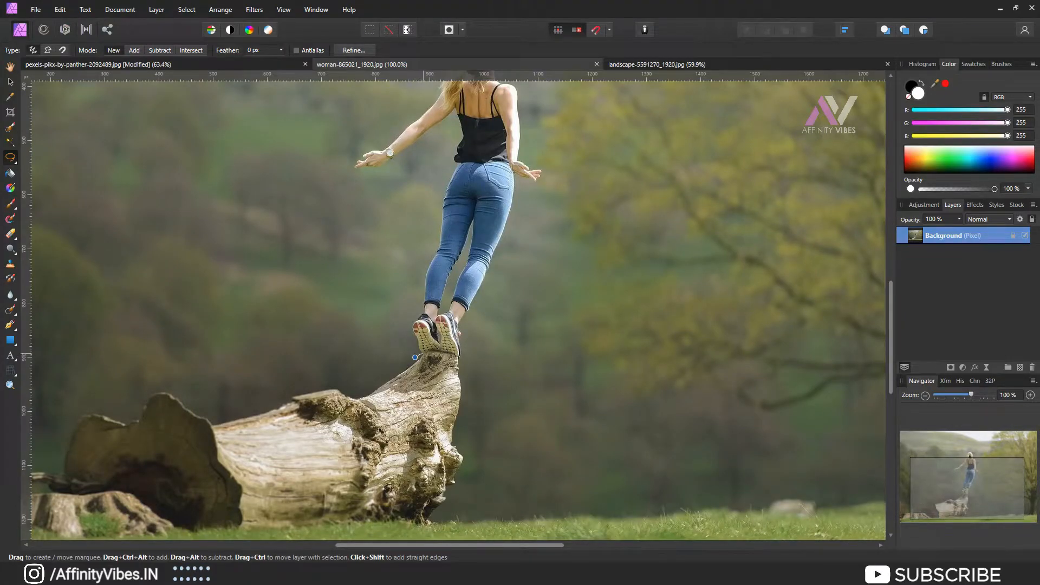
{"action": "mouse_move", "coordinate": [444, 352]}
{"action": "left_mouse_down"}
{"action": "mouse_move", "coordinate": [465, 356]}
{"action": "mouse_move", "coordinate": [527, 200]}
{"action": "left_mouse_up"}
{"action": "scroll", "coordinate": [526, 201], "scroll_direction": "up", "scroll_amount": 1}
{"action": "scroll", "coordinate": [453, 308], "scroll_direction": "up", "scroll_amount": 3}
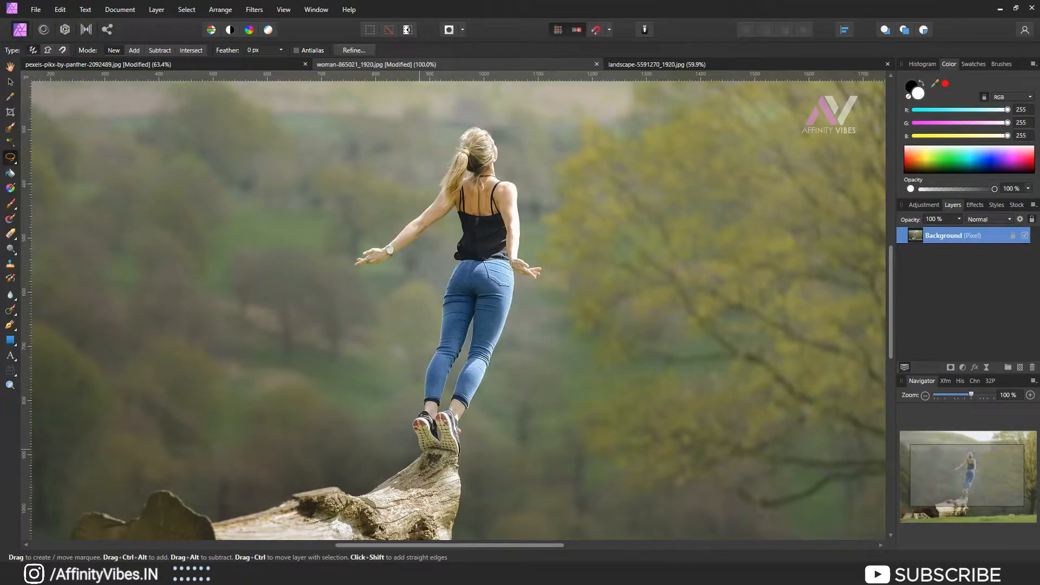
- Outline the woman closely from her shoes around both arms and head with a closed freehand selection, leaving out the log
{"action": "mouse_move", "coordinate": [418, 453]}
{"action": "left_mouse_down"}
{"action": "mouse_move", "coordinate": [446, 450]}
{"action": "mouse_move", "coordinate": [472, 427]}
{"action": "mouse_move", "coordinate": [522, 316]}
{"action": "mouse_move", "coordinate": [547, 286]}
{"action": "left_mouse_up"}
{"action": "mouse_move", "coordinate": [530, 242]}
{"action": "left_mouse_down"}
{"action": "mouse_move", "coordinate": [523, 177]}
{"action": "mouse_move", "coordinate": [501, 124]}
{"action": "mouse_move", "coordinate": [481, 117]}
{"action": "left_mouse_up"}
{"action": "mouse_move", "coordinate": [442, 156]}
{"action": "left_mouse_down"}
{"action": "mouse_move", "coordinate": [429, 193]}
{"action": "mouse_move", "coordinate": [345, 259]}
{"action": "mouse_move", "coordinate": [371, 272]}
{"action": "mouse_move", "coordinate": [450, 230]}
{"action": "mouse_move", "coordinate": [410, 415]}
{"action": "mouse_move", "coordinate": [417, 453]}
{"action": "left_mouse_up"}
- Fill the selected woman area using Inpainting at 100% opacity and Normal blend mode
{"action": "left_click", "coordinate": [60, 10]}
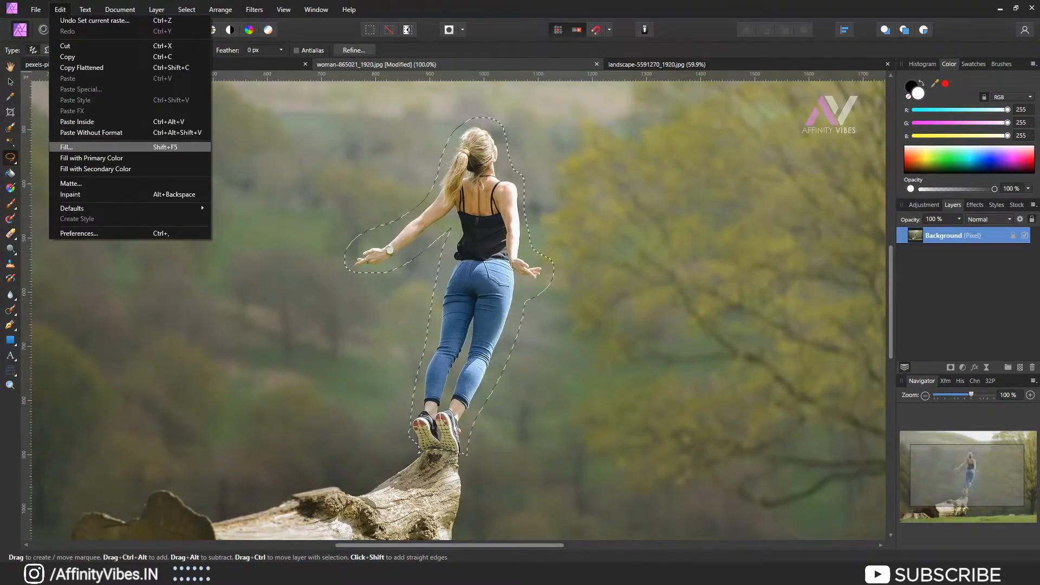
{"action": "left_click", "coordinate": [66, 146]}
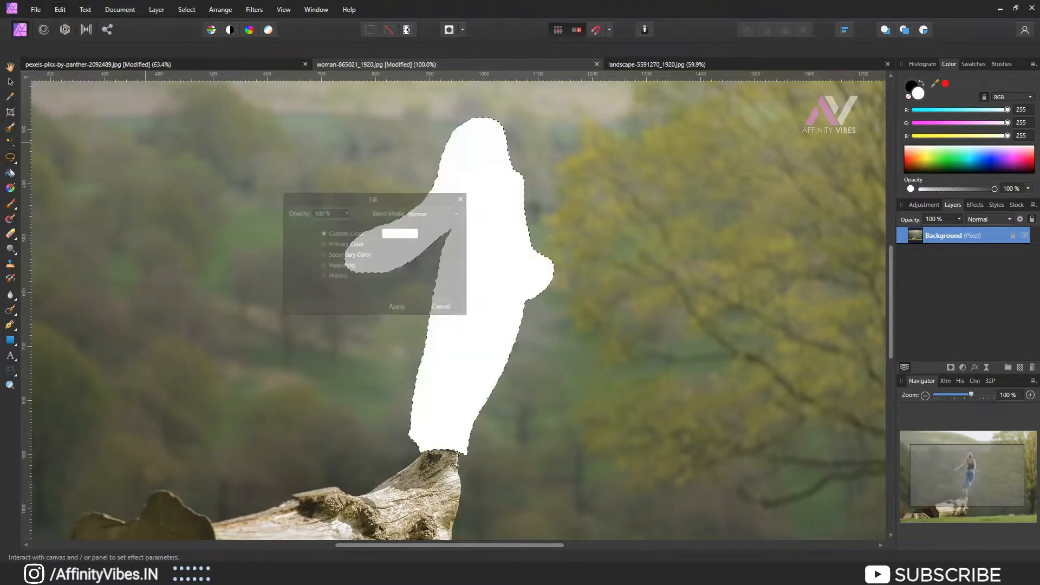
{"action": "left_click_drag", "start_coordinate": [374, 198], "coordinate": [717, 127]}
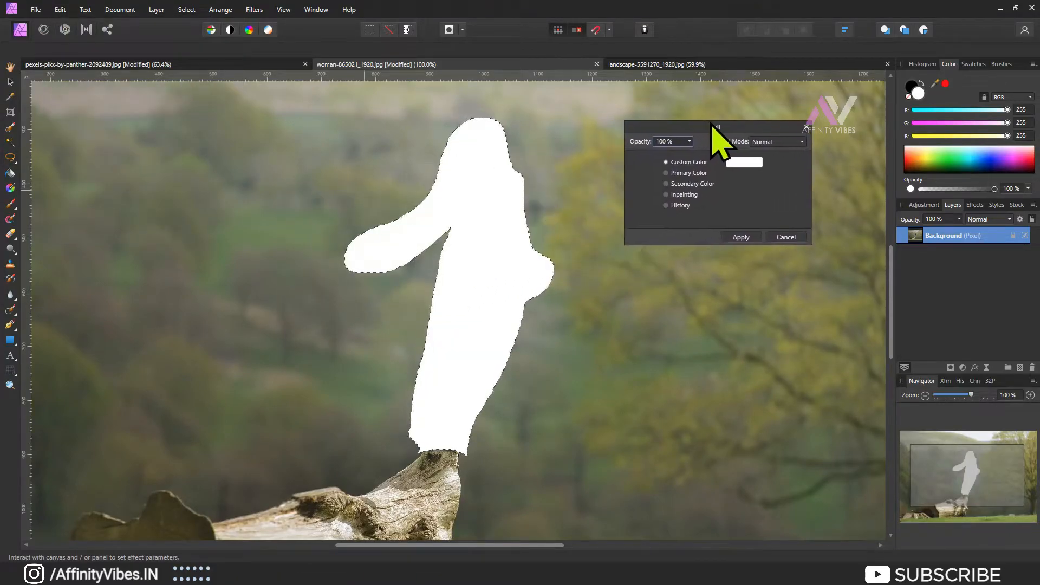
{"action": "left_click", "coordinate": [665, 195]}
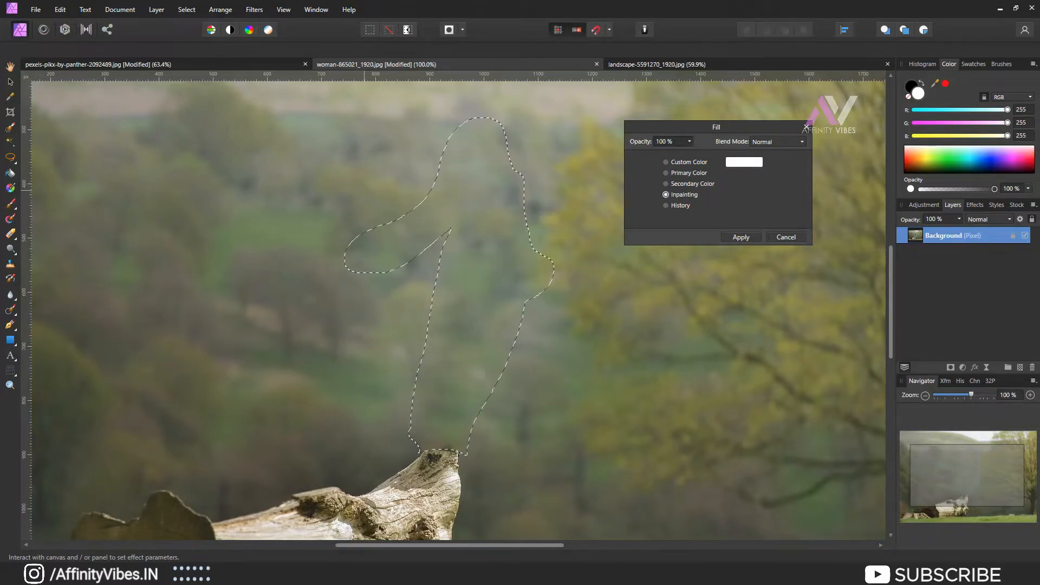
{"action": "left_click", "coordinate": [741, 237]}
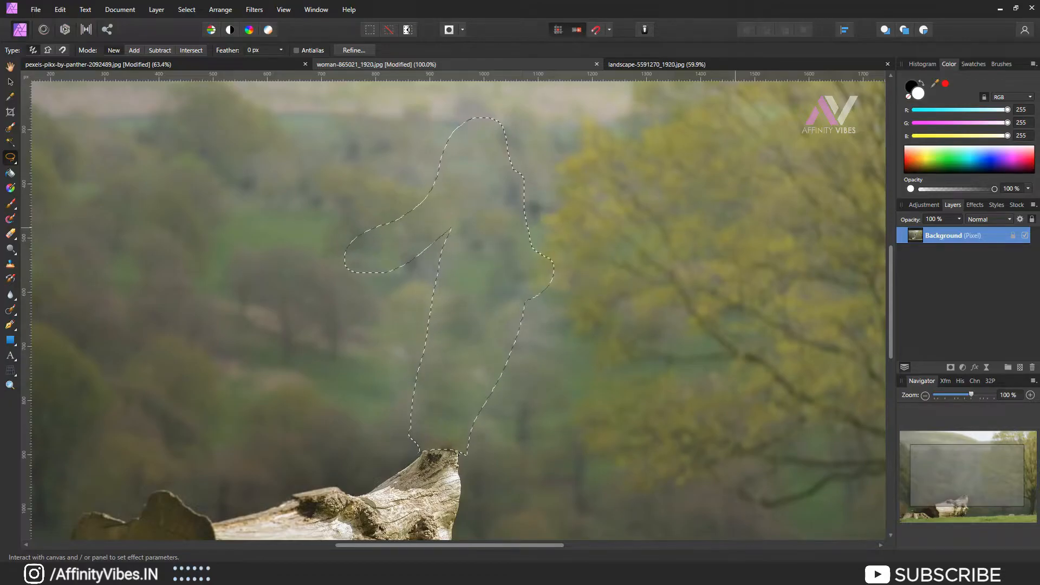
- Deselect and clean up the upper edge of the log's raised tip with the Inpainting Brush at 100% hardness and 14.9 px width
{"action": "scroll", "coordinate": [459, 311], "scroll_direction": "down", "scroll_amount": 3}
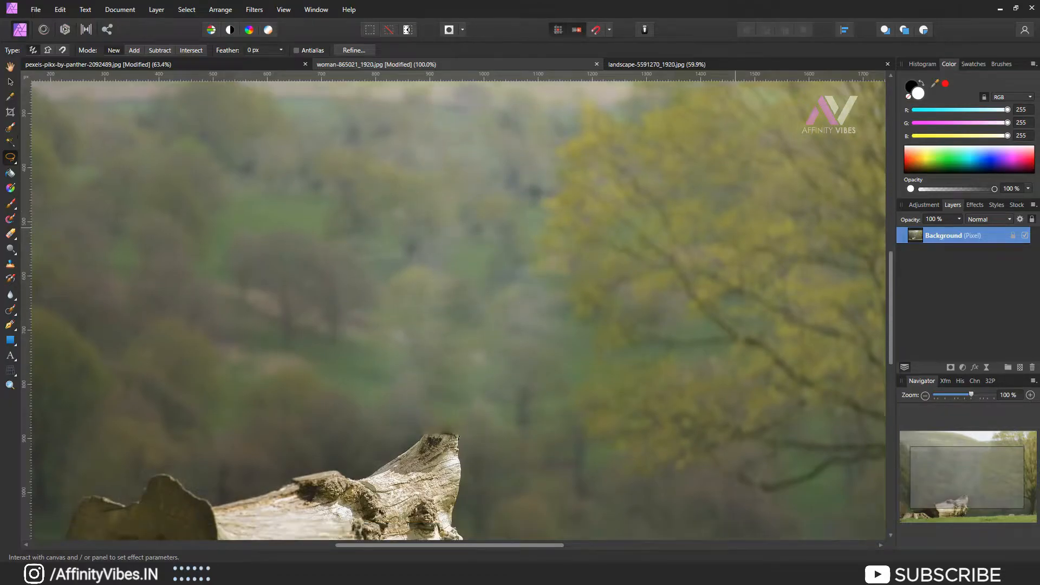
{"action": "scroll", "coordinate": [458, 310], "scroll_direction": "down", "scroll_amount": 1}
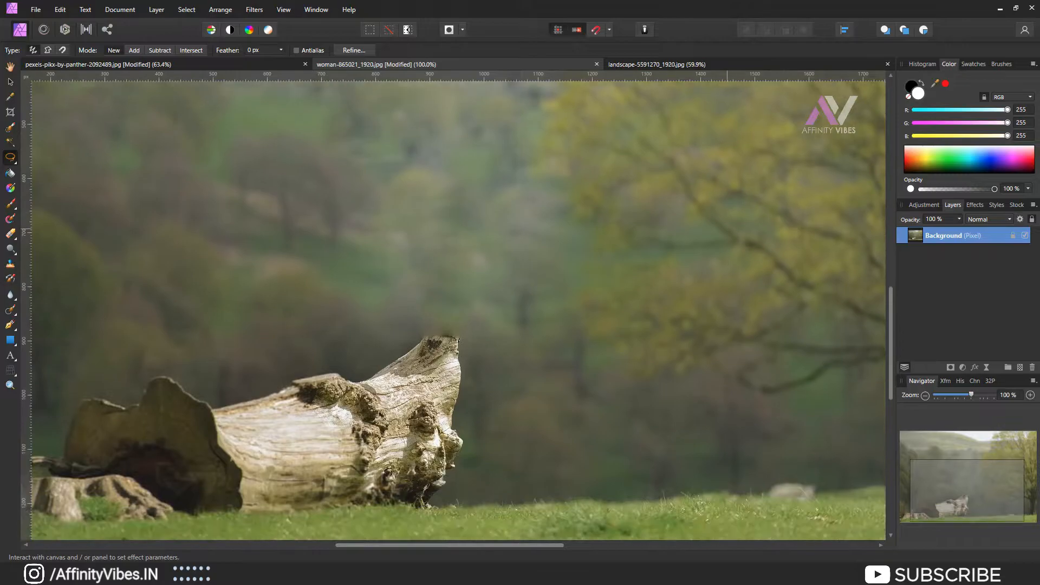
{"action": "scroll", "coordinate": [453, 305], "scroll_direction": "up", "scroll_amount": 2}
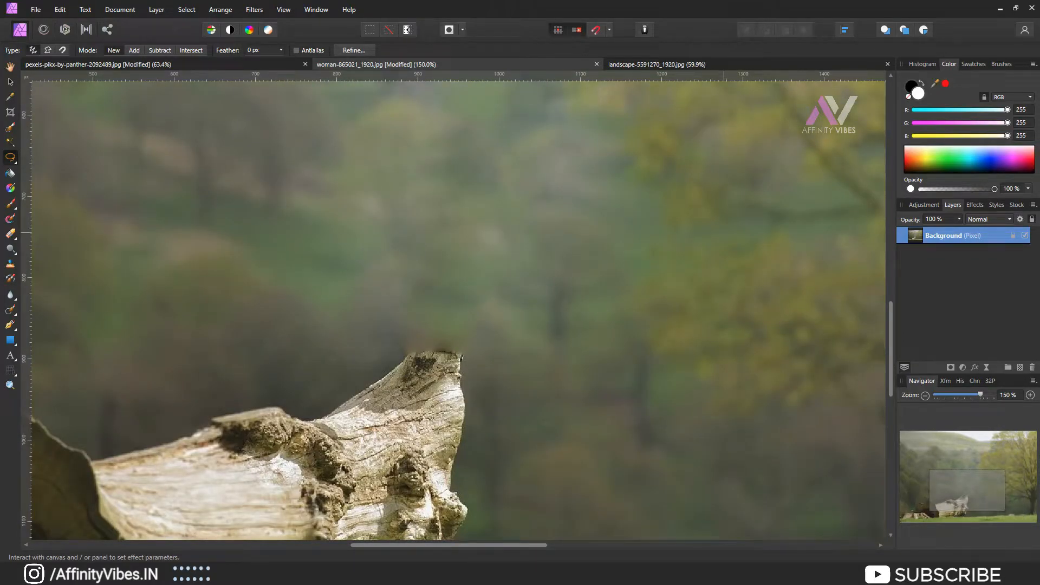
{"action": "scroll", "coordinate": [458, 310], "scroll_direction": "up", "scroll_amount": 5}
{"action": "scroll", "coordinate": [458, 310], "scroll_direction": "down", "scroll_amount": 4}
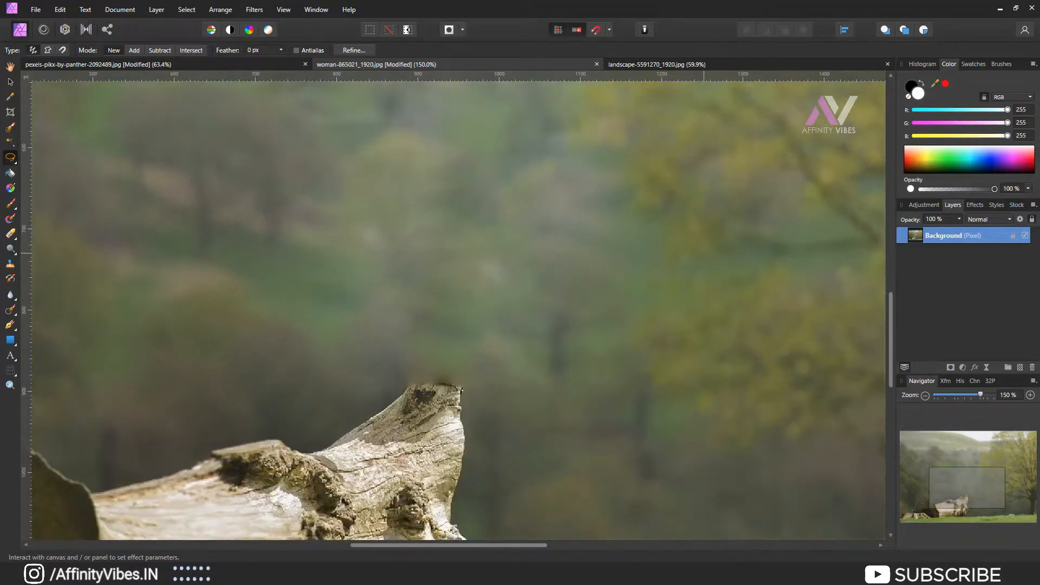
{"action": "scroll", "coordinate": [459, 311], "scroll_direction": "down", "scroll_amount": 2}
{"action": "scroll", "coordinate": [462, 308], "scroll_direction": "up", "scroll_amount": 1}
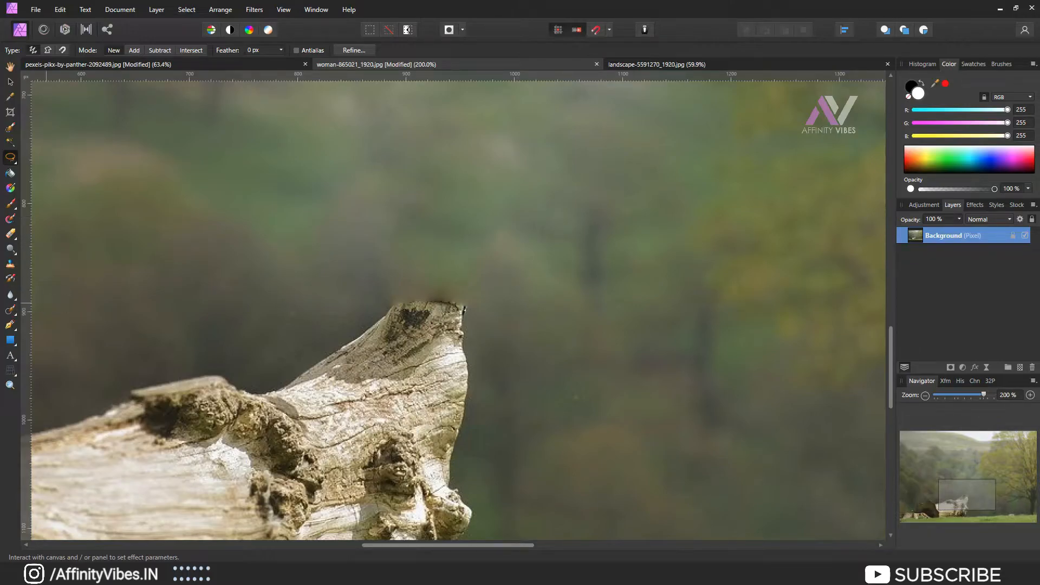
{"action": "left_click", "coordinate": [10, 310]}
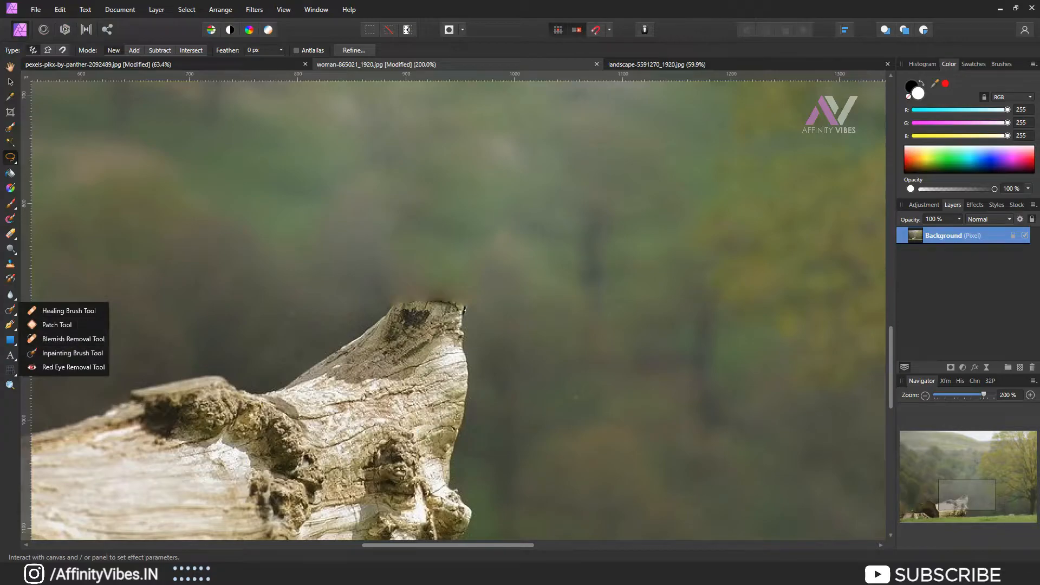
{"action": "left_click", "coordinate": [73, 352]}
{"action": "left_click", "coordinate": [280, 50]}
{"action": "left_click_drag", "start_coordinate": [282, 61], "coordinate": [356, 61]}
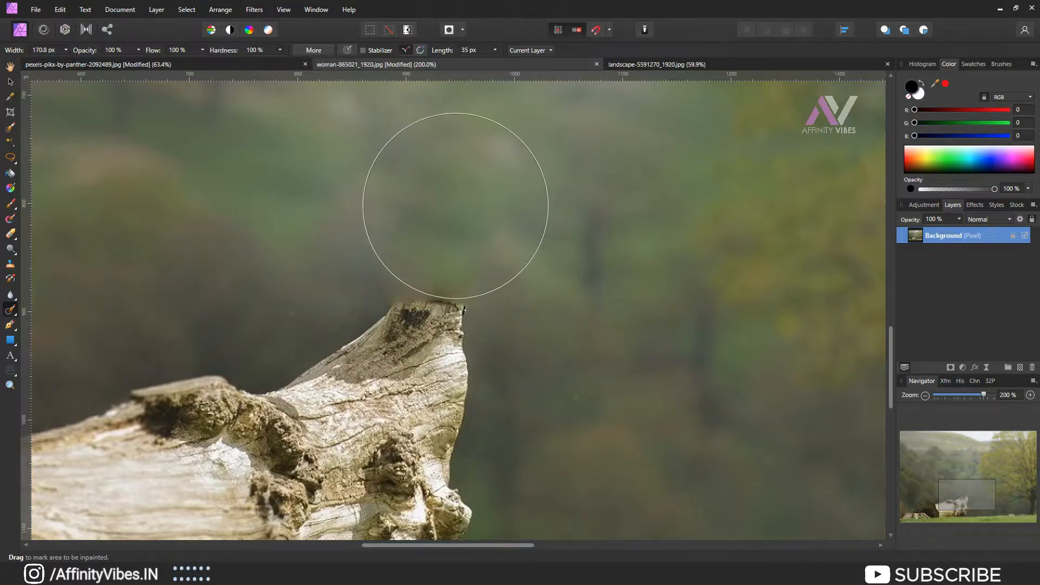
{"action": "key", "text": "bracketleft"}
{"action": "key", "text": "bracketleft"}
{"action": "key", "text": "bracketleft"}
{"action": "key", "text": "bracketleft"}
{"action": "key", "text": "bracketleft"}
{"action": "key", "text": "bracketleft"}
{"action": "key", "text": "bracketleft"}
{"action": "key", "text": "bracketleft"}
{"action": "key", "text": "bracketleft"}
{"action": "key", "text": "bracketleft"}
{"action": "key", "text": "bracketleft"}
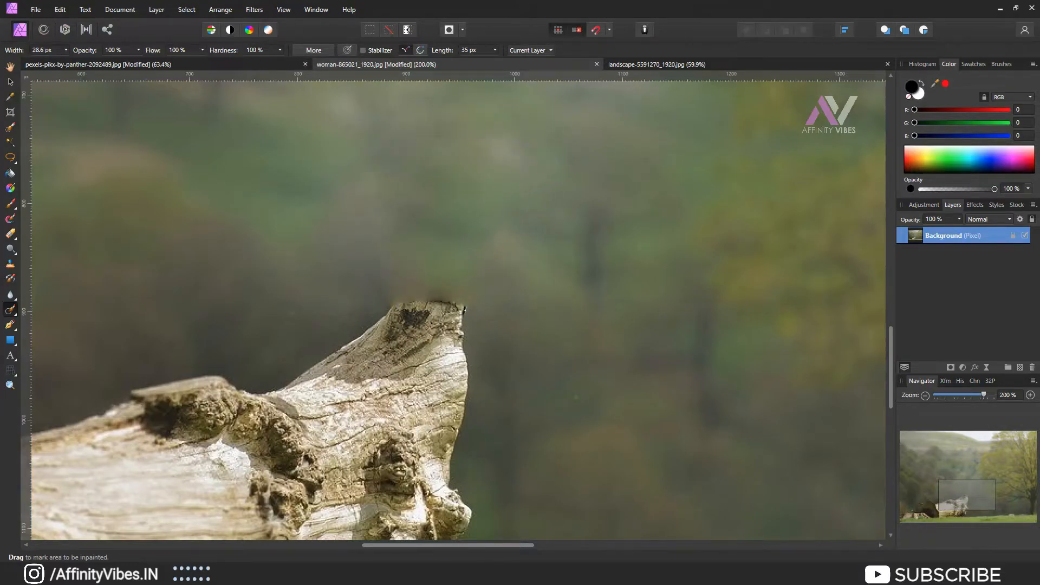
{"action": "key", "text": "bracketleft"}
{"action": "key", "text": "bracketleft"}
{"action": "left_click_drag", "start_coordinate": [451, 296], "coordinate": [459, 306]}
{"action": "left_click_drag", "start_coordinate": [379, 306], "coordinate": [505, 298]}
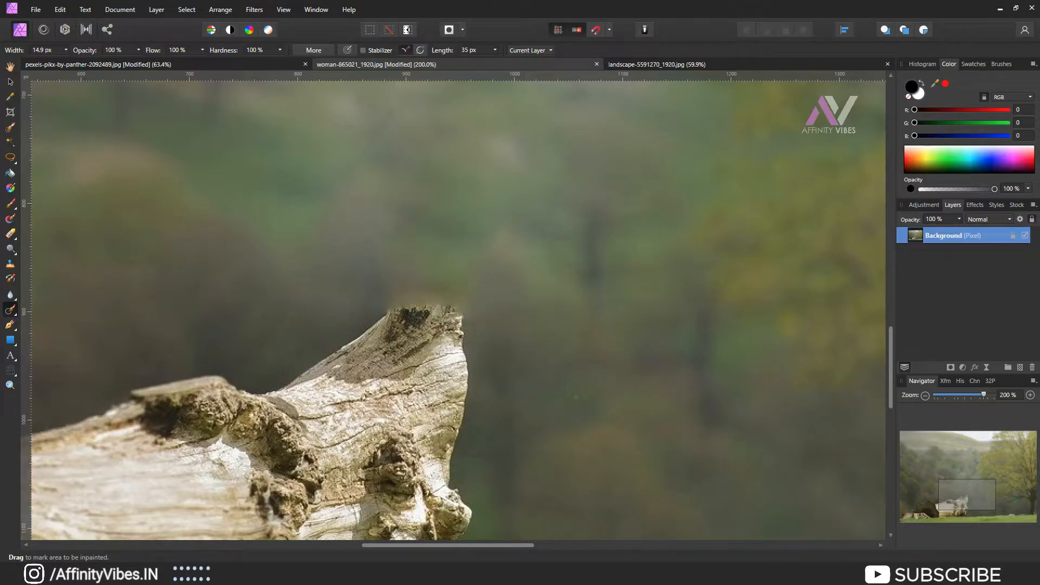
{"action": "key", "text": "ctrl+0"}
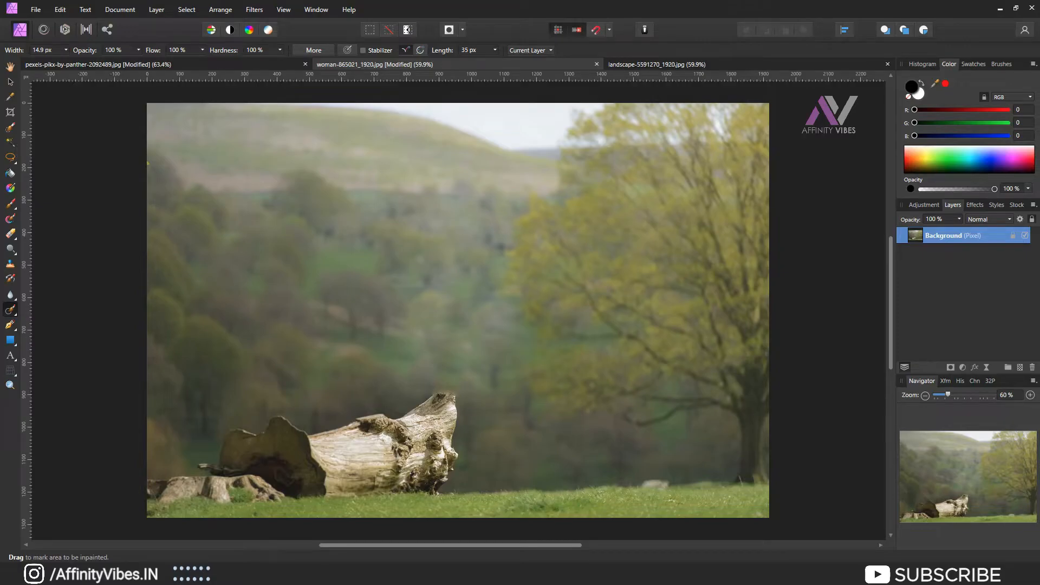
- Smooth the blurred background above the log's tip with the Inpainting Brush at 0% hardness, enlarged to 121.4 px
{"action": "key", "text": "bracketright"}
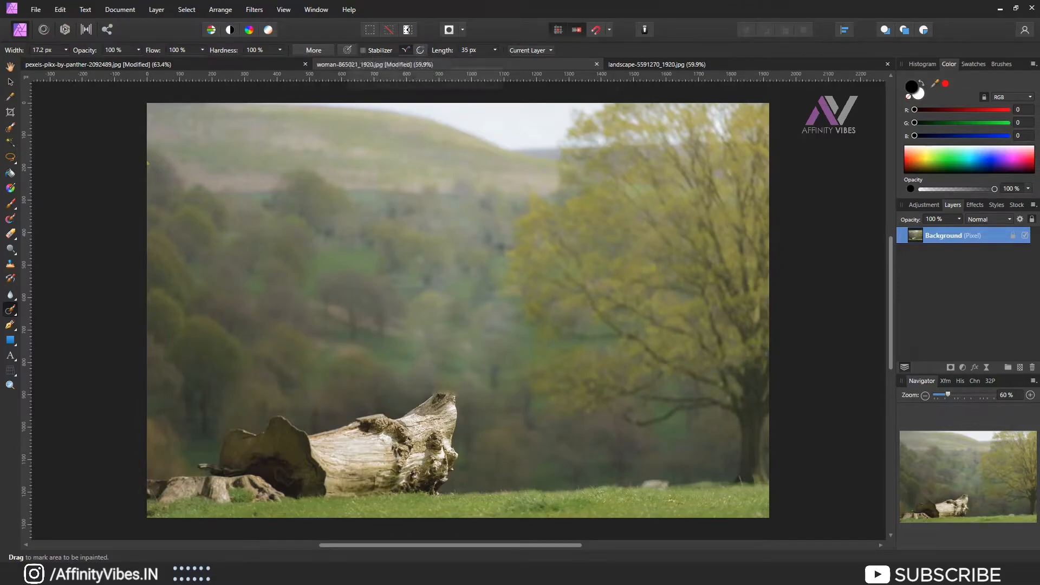
{"action": "left_click", "coordinate": [280, 50]}
{"action": "left_click_drag", "start_coordinate": [281, 62], "coordinate": [206, 62]}
{"action": "key", "text": "bracketright"}
{"action": "key", "text": "bracketright"}
{"action": "key", "text": "bracketright"}
{"action": "key", "text": "bracketright"}
{"action": "key", "text": "bracketright"}
{"action": "key", "text": "bracketright"}
{"action": "key", "text": "bracketright"}
{"action": "key", "text": "bracketright"}
{"action": "key", "text": "bracketright"}
{"action": "key", "text": "bracketright"}
{"action": "key", "text": "bracketright"}
{"action": "key", "text": "bracketright"}
{"action": "key", "text": "bracketright"}
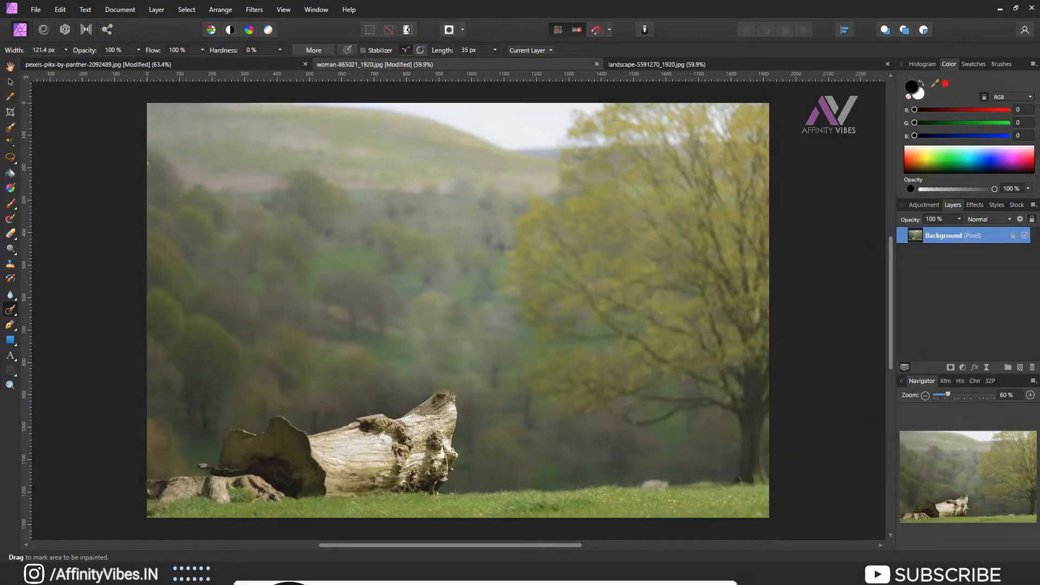
{"action": "mouse_move", "coordinate": [424, 331]}
{"action": "left_mouse_down"}
{"action": "mouse_move", "coordinate": [424, 365]}
{"action": "mouse_move", "coordinate": [467, 369]}
{"action": "mouse_move", "coordinate": [475, 332]}
{"action": "left_mouse_up"}
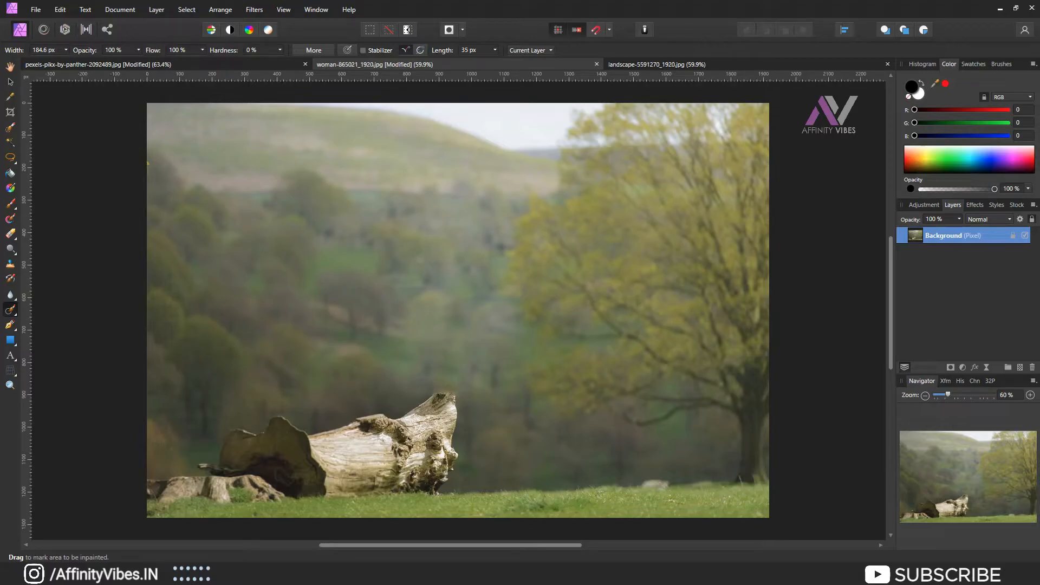
- In the teal block wall photo, outline the man in the red sweater loosely with a closed freehand selection running past the lower image edge
{"action": "left_click", "coordinate": [10, 67]}
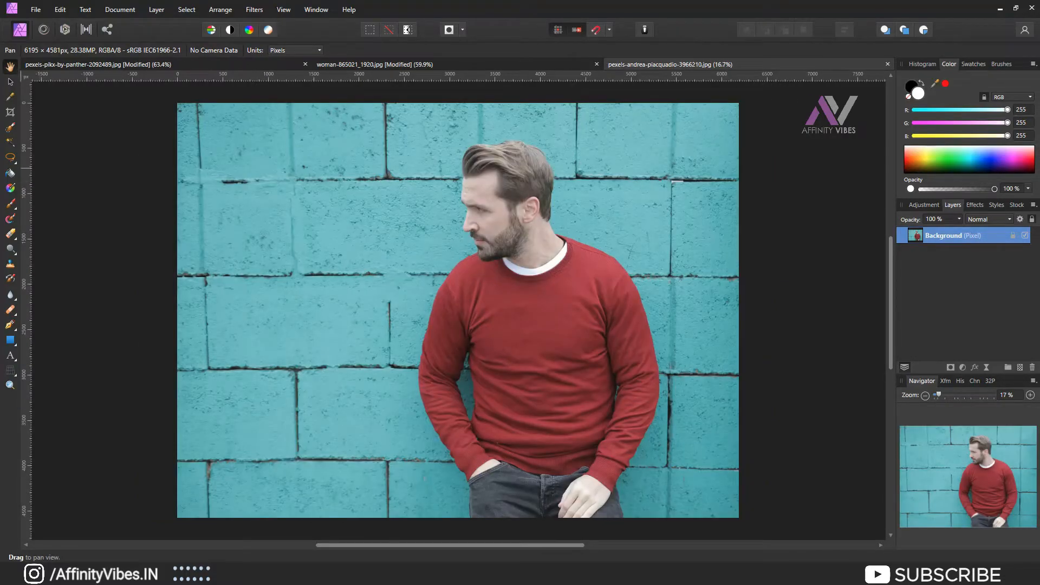
{"action": "left_click", "coordinate": [10, 157]}
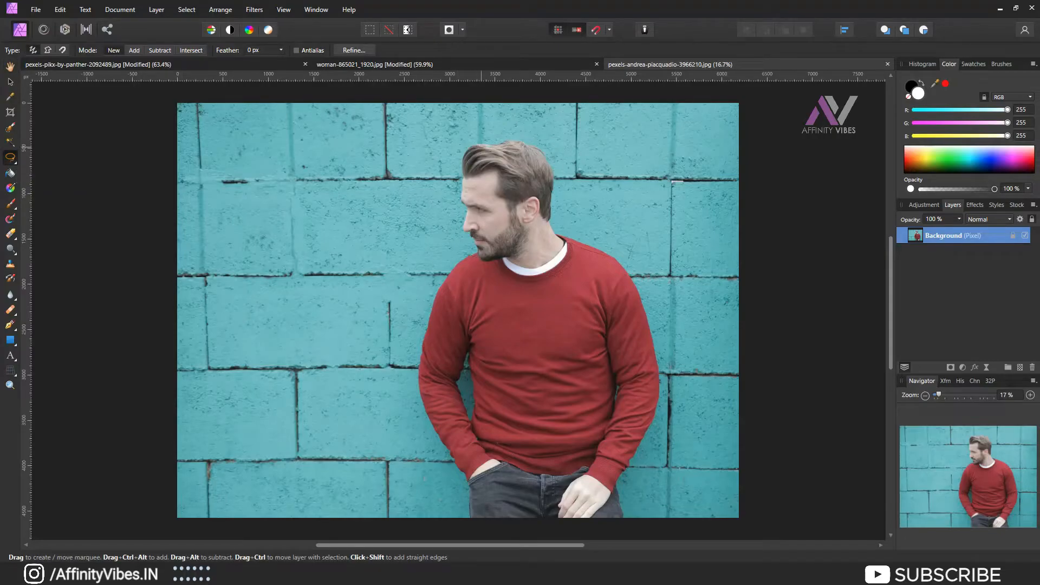
{"action": "mouse_move", "coordinate": [490, 140]}
{"action": "left_mouse_down"}
{"action": "mouse_move", "coordinate": [455, 146]}
{"action": "mouse_move", "coordinate": [454, 239]}
{"action": "left_mouse_up"}
{"action": "mouse_move", "coordinate": [422, 297]}
{"action": "left_mouse_down"}
{"action": "mouse_move", "coordinate": [414, 374]}
{"action": "mouse_move", "coordinate": [421, 418]}
{"action": "mouse_move", "coordinate": [445, 454]}
{"action": "mouse_move", "coordinate": [450, 512]}
{"action": "mouse_move", "coordinate": [528, 534]}
{"action": "mouse_move", "coordinate": [632, 532]}
{"action": "mouse_move", "coordinate": [626, 487]}
{"action": "mouse_move", "coordinate": [688, 365]}
{"action": "left_mouse_up"}
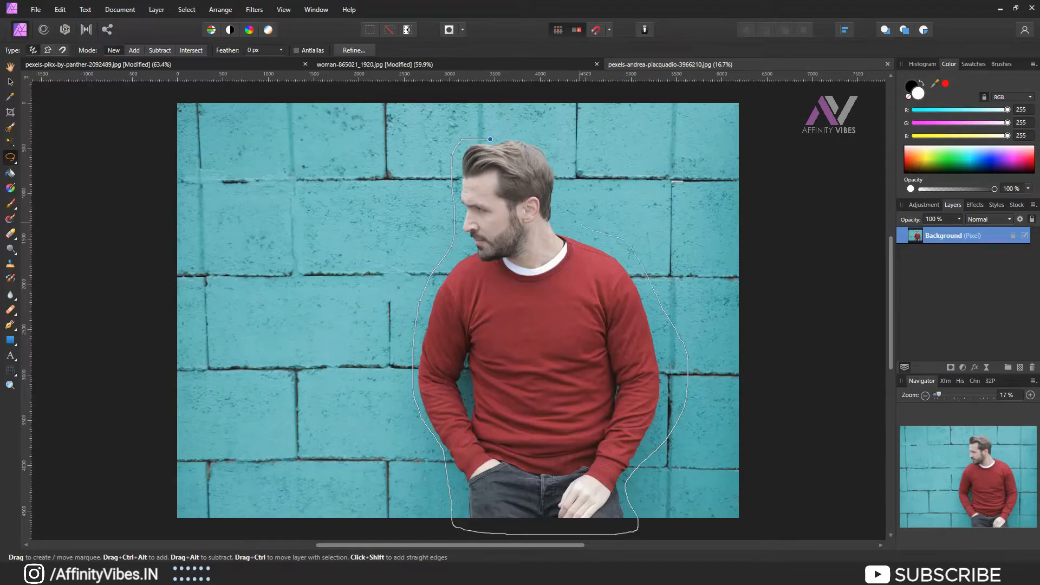
{"action": "left_click_drag", "start_coordinate": [490, 139], "coordinate": [487, 140]}
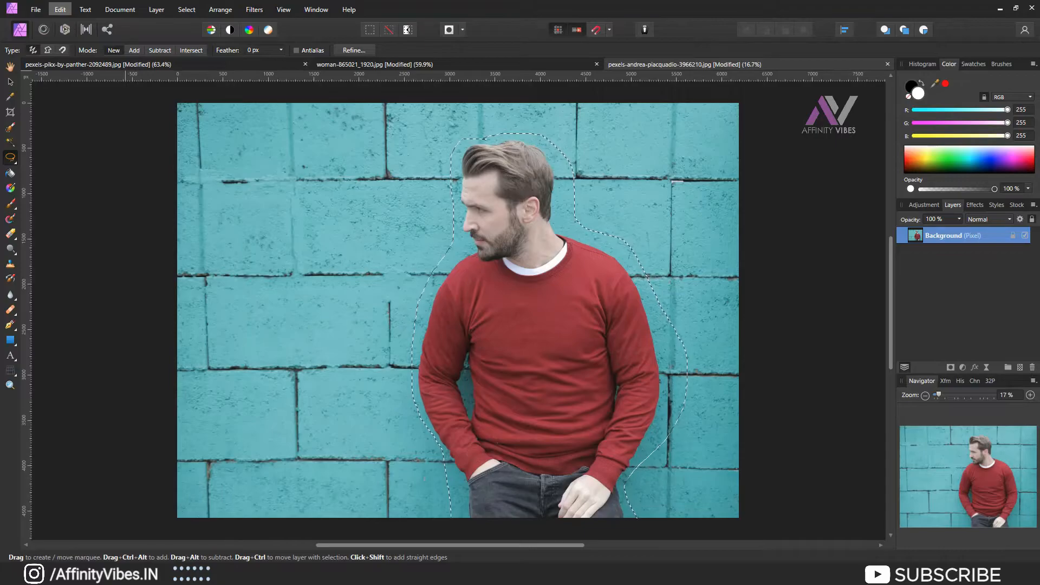
- Replace the selected man with wall texture using an Inpainting fill at 100% opacity and Normal blend mode, and drop the selection
{"action": "left_click", "coordinate": [60, 9]}
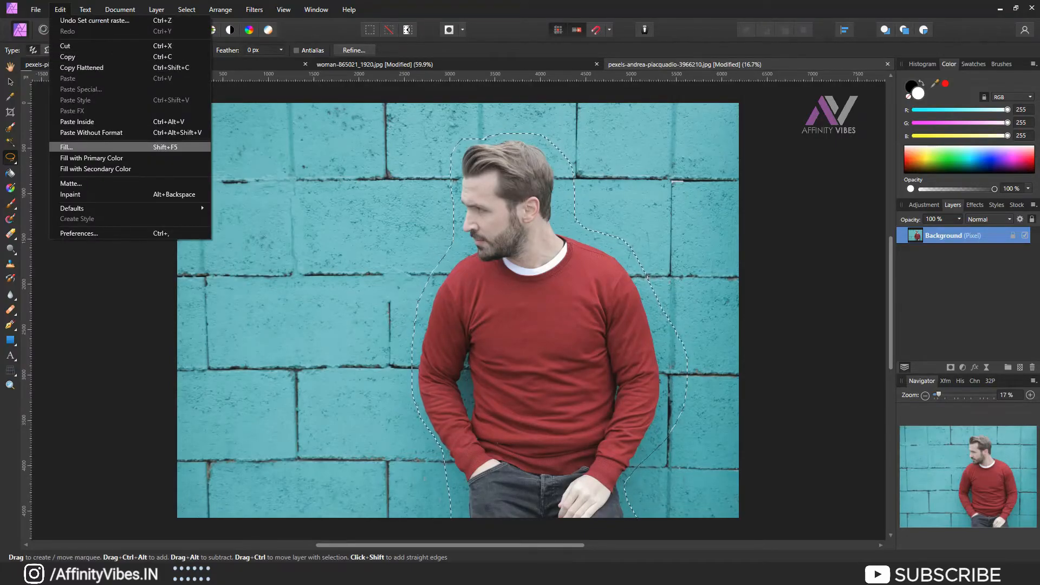
{"action": "left_click", "coordinate": [70, 147]}
{"action": "left_click_drag", "start_coordinate": [698, 159], "coordinate": [228, 131]}
{"action": "left_click", "coordinate": [212, 199]}
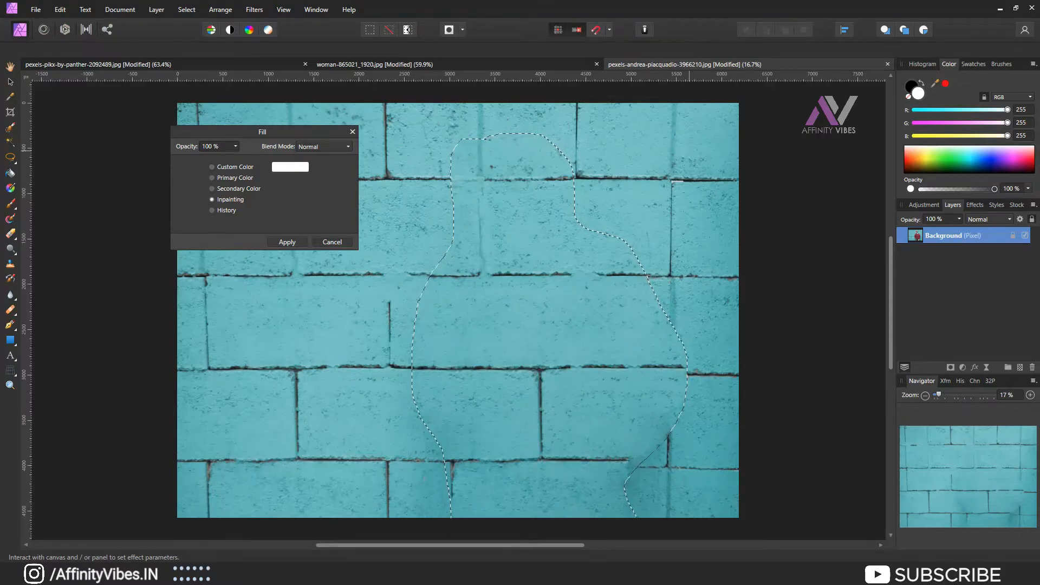
{"action": "left_click", "coordinate": [287, 242]}
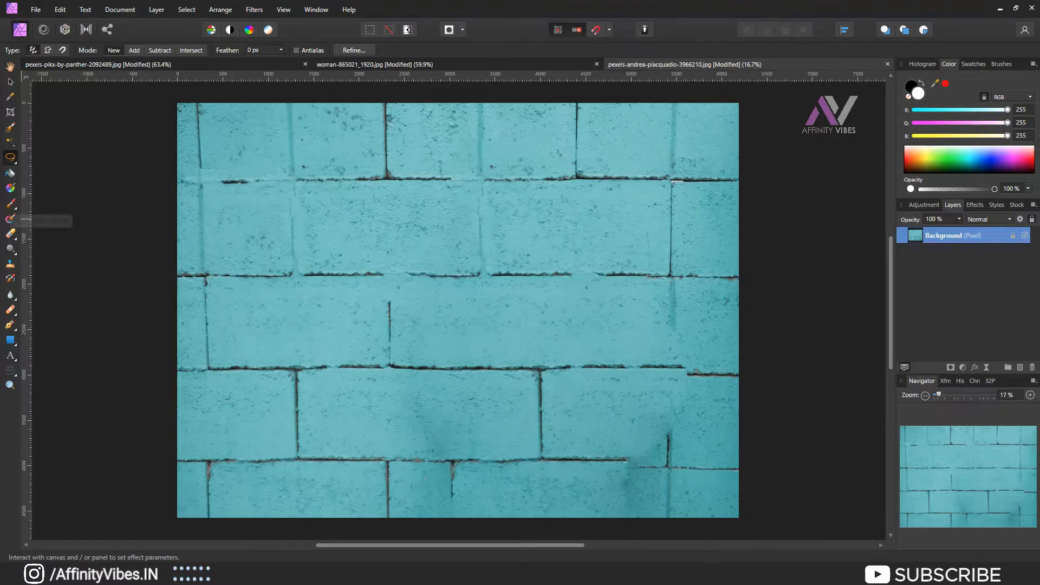
- Activate the Healing Brush Tool and enlarge its width to 369 px
{"action": "left_click", "coordinate": [14, 207]}
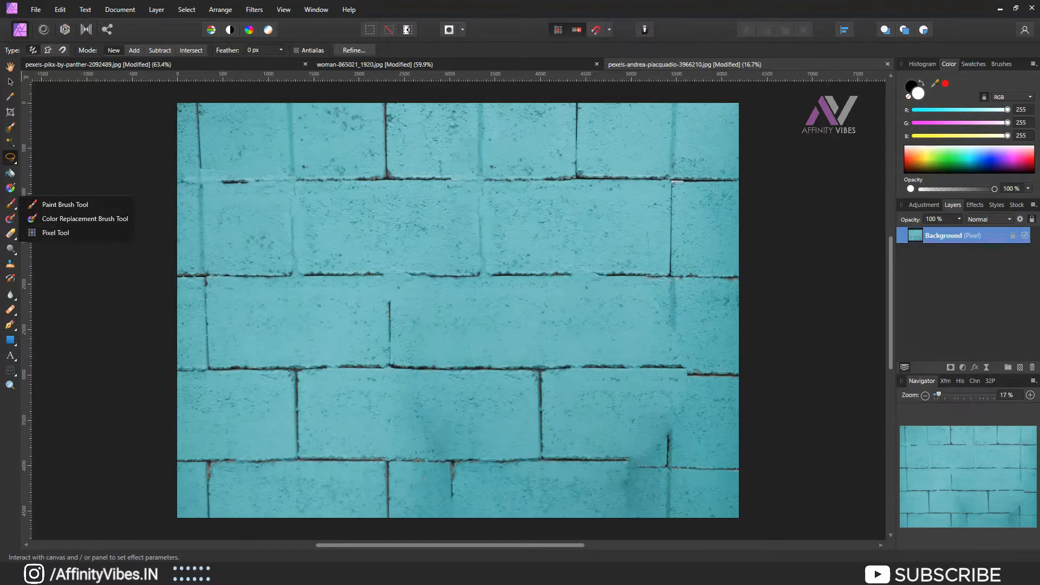
{"action": "left_click", "coordinate": [153, 218]}
{"action": "left_click", "coordinate": [13, 312]}
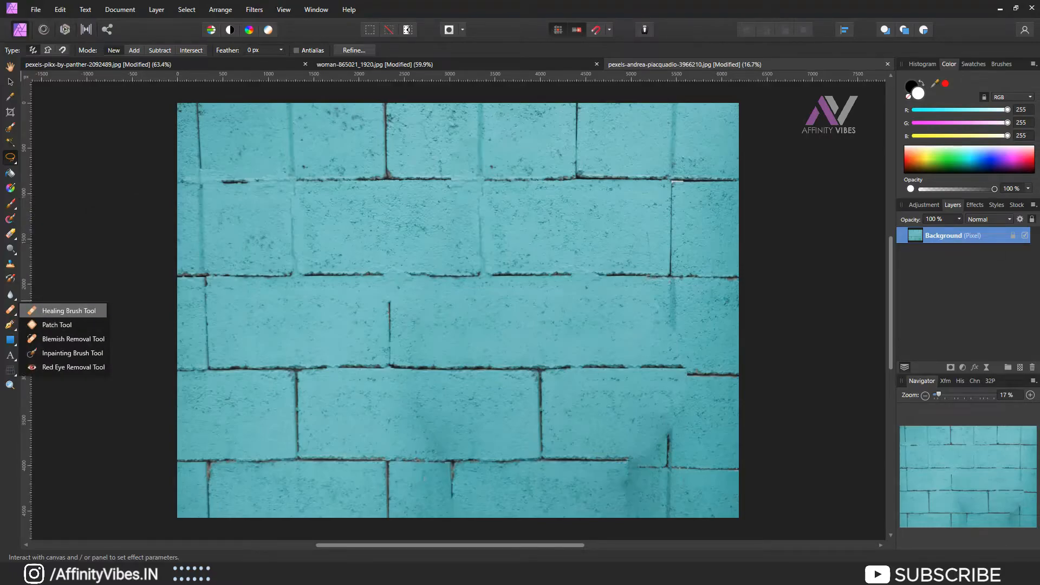
{"action": "left_click", "coordinate": [65, 310]}
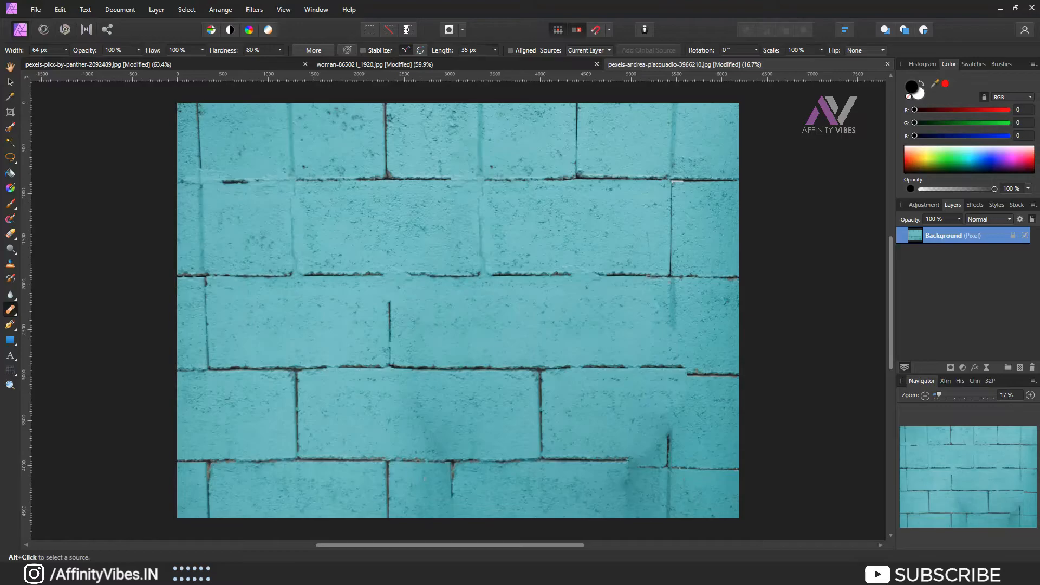
{"action": "key", "text": "bracketleft"}
{"action": "key", "text": "bracketleft"}
{"action": "key", "text": "bracketleft"}
{"action": "key", "text": "bracketright"}
{"action": "key", "text": "bracketright"}
{"action": "key", "text": "bracketright"}
{"action": "key", "text": "bracketright"}
{"action": "key", "text": "bracketright"}
{"action": "key", "text": "bracketright"}
{"action": "key", "text": "bracketright"}
{"action": "key", "text": "bracketright"}
{"action": "key", "text": "bracketright"}
{"action": "key", "text": "bracketright"}
{"action": "key", "text": "bracketright"}
{"action": "key", "text": "bracketright"}
{"action": "key", "text": "bracketright"}
{"action": "key", "text": "bracketright"}
{"action": "key", "text": "bracketright"}
{"action": "key", "text": "bracketright"}
{"action": "key", "text": "bracketright"}
{"action": "key", "text": "bracketright"}
{"action": "key", "text": "bracketright"}
{"action": "key", "text": "bracketright"}
{"action": "key", "text": "bracketright"}
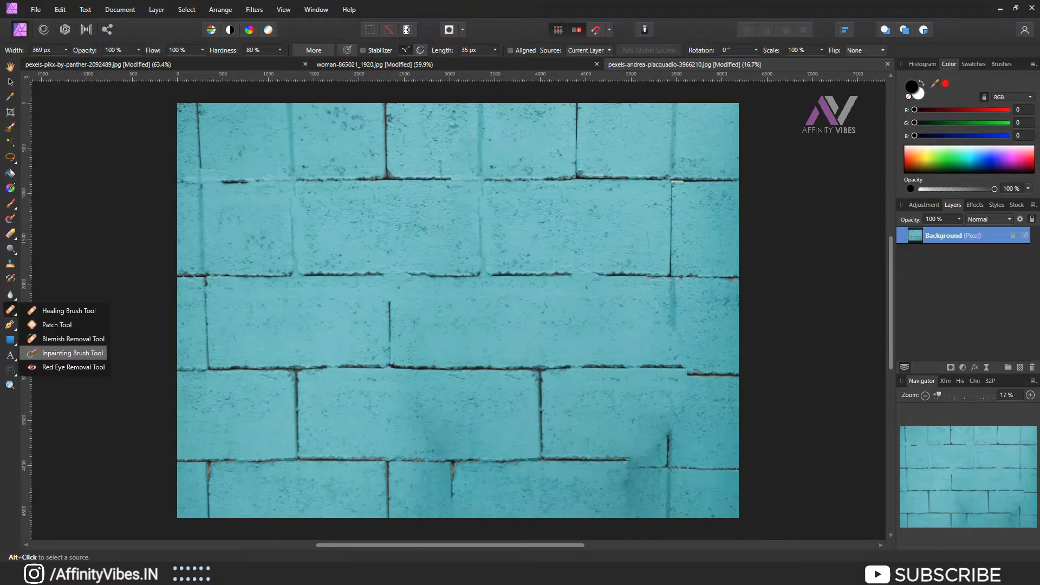
- Paint over the dark smudges in the wall's lower-right and lower-middle blocks with the Inpainting Brush at 0% hardness, enlarged to 427 px
{"action": "left_click", "coordinate": [73, 353]}
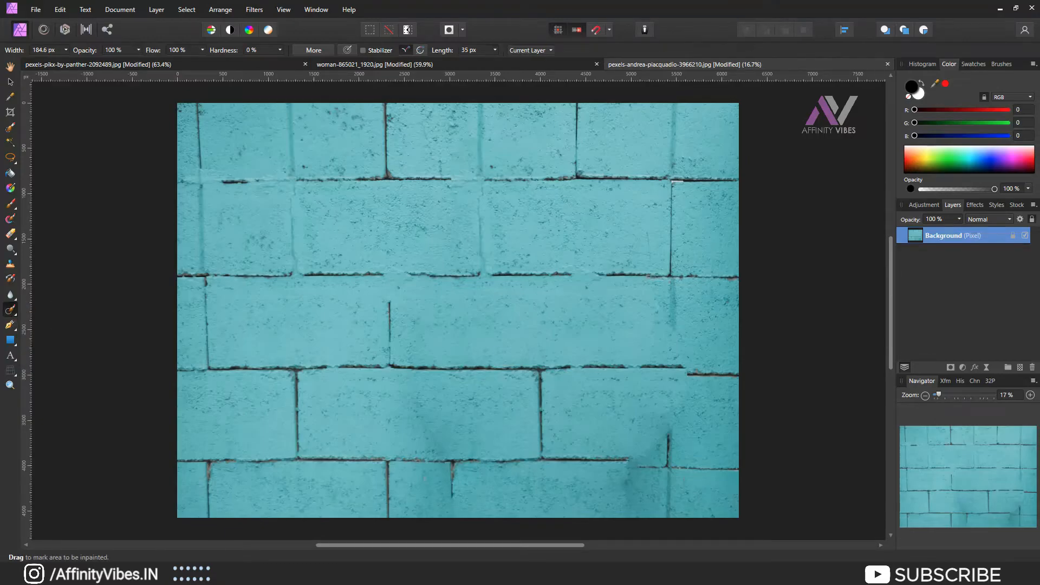
{"action": "key", "text": "bracketright"}
{"action": "key", "text": "bracketright"}
{"action": "key", "text": "bracketright"}
{"action": "key", "text": "bracketright"}
{"action": "mouse_move", "coordinate": [660, 440]}
{"action": "left_mouse_down"}
{"action": "mouse_move", "coordinate": [631, 484]}
{"action": "mouse_move", "coordinate": [630, 515]}
{"action": "left_mouse_up"}
{"action": "left_click_drag", "start_coordinate": [438, 446], "coordinate": [418, 416]}
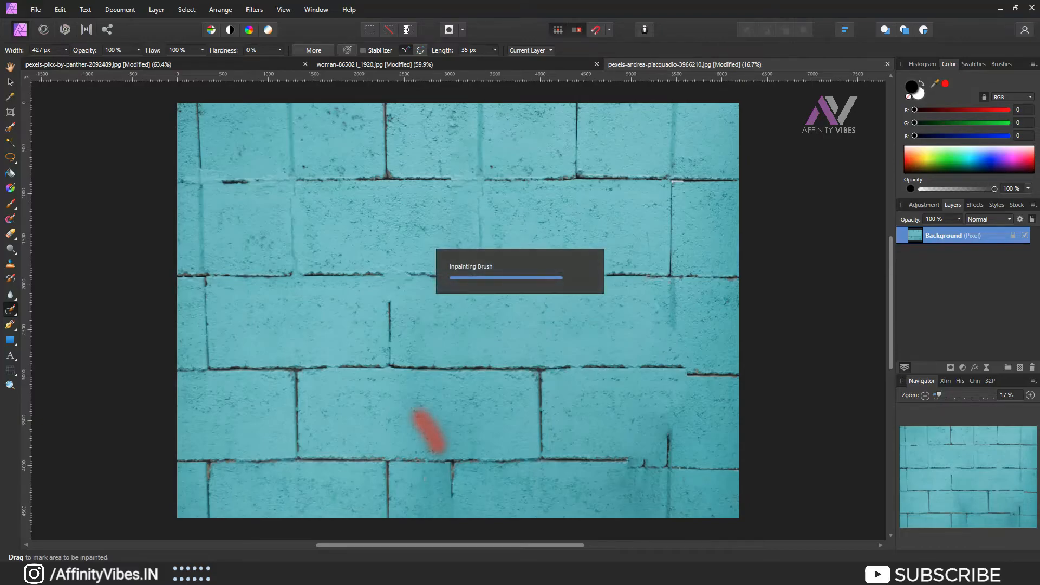
- Inpaint the traces above and below the broken joint near the wall's right edge with a 491 px brush, and switch to the View Tool
{"action": "left_click_drag", "start_coordinate": [653, 301], "coordinate": [684, 347]}
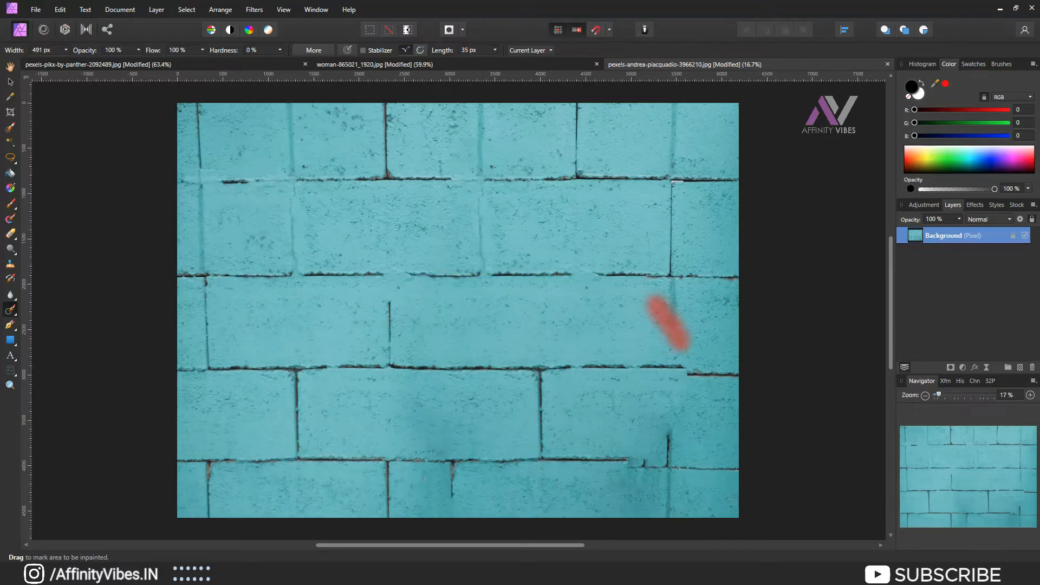
{"action": "left_click_drag", "start_coordinate": [680, 406], "coordinate": [666, 435]}
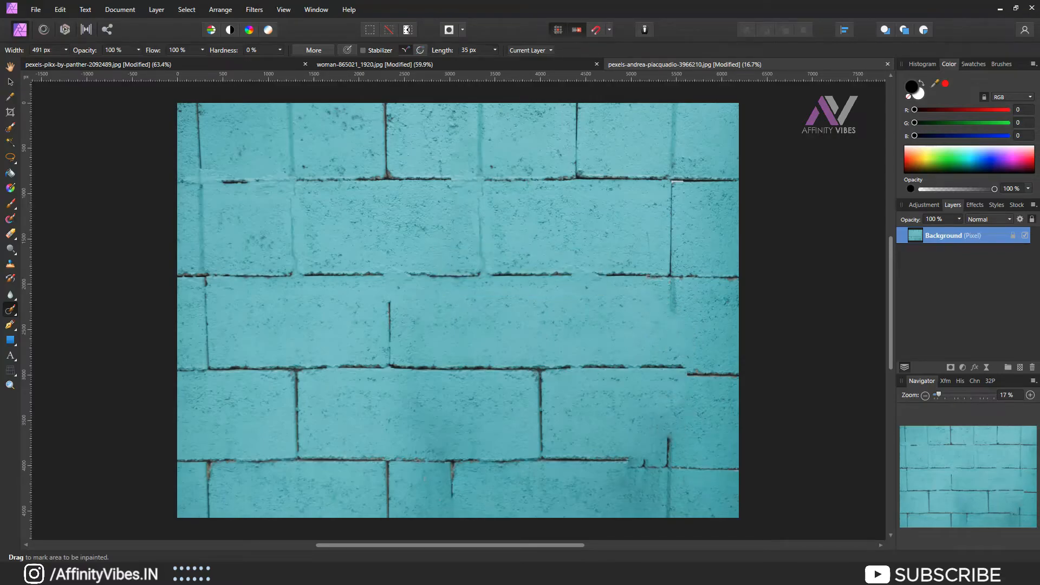
{"action": "scroll", "coordinate": [452, 299], "scroll_direction": "down", "scroll_amount": 1}
{"action": "key", "text": "h"}
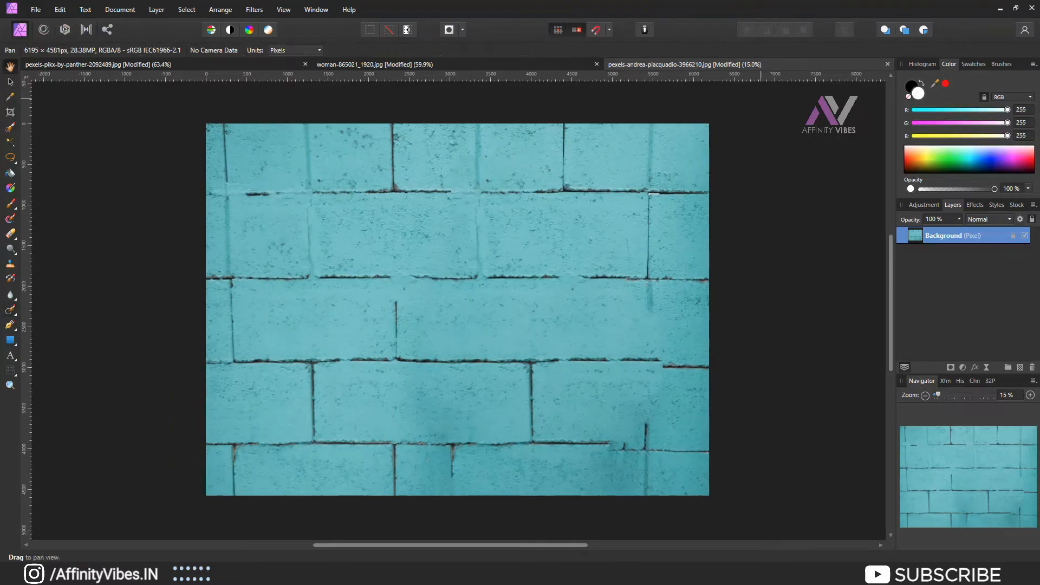
- Review the log photo and the grey wall photo, toggling the copy layer's visibility to compare the wall before and after the removal
{"action": "left_click", "coordinate": [487, 65]}
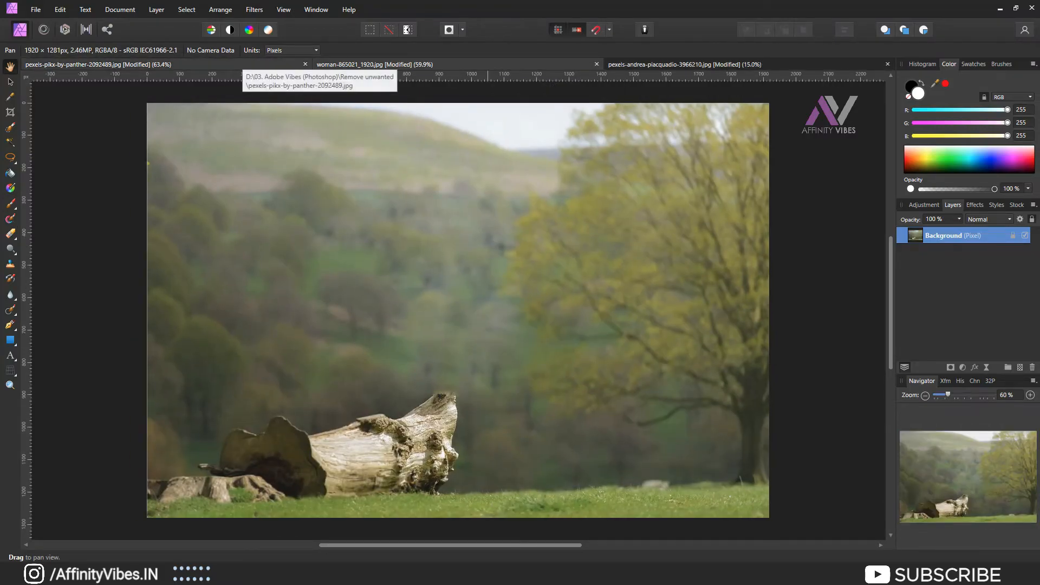
{"action": "left_click", "coordinate": [241, 64]}
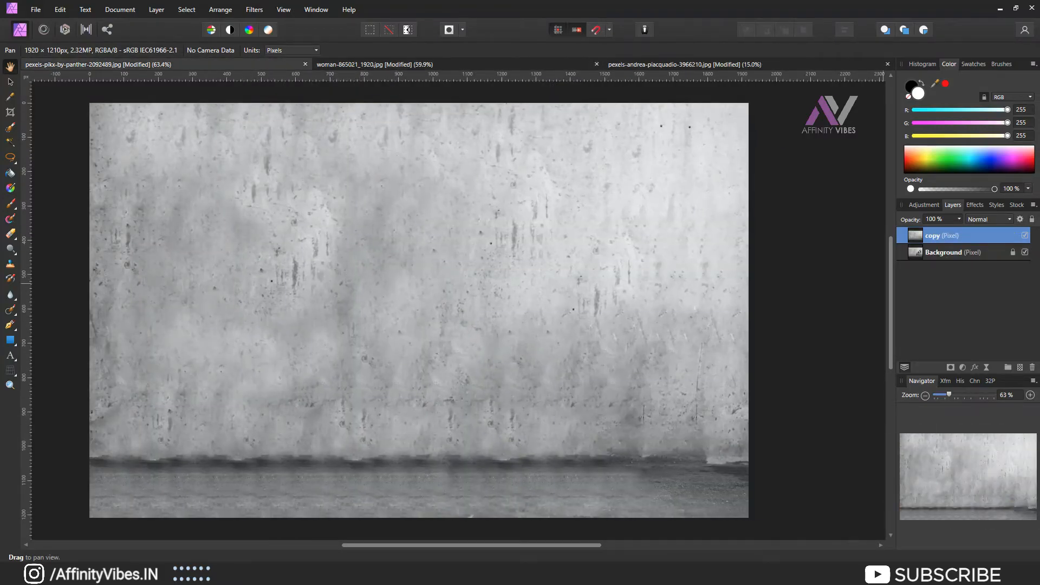
{"action": "left_click", "coordinate": [1024, 236]}
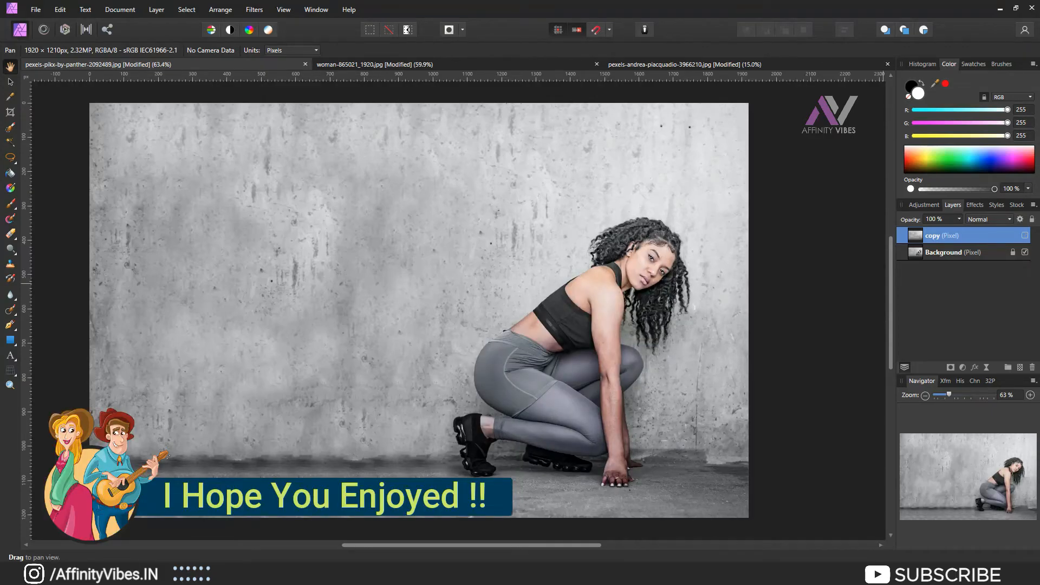
{"action": "left_click", "coordinate": [1025, 236]}
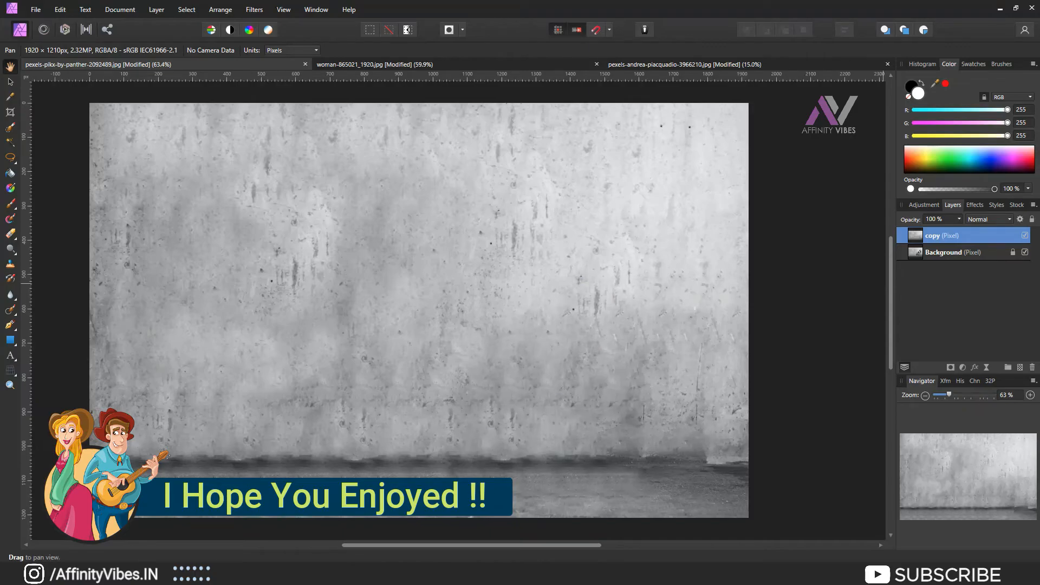
{"action": "left_click", "coordinate": [1024, 236]}
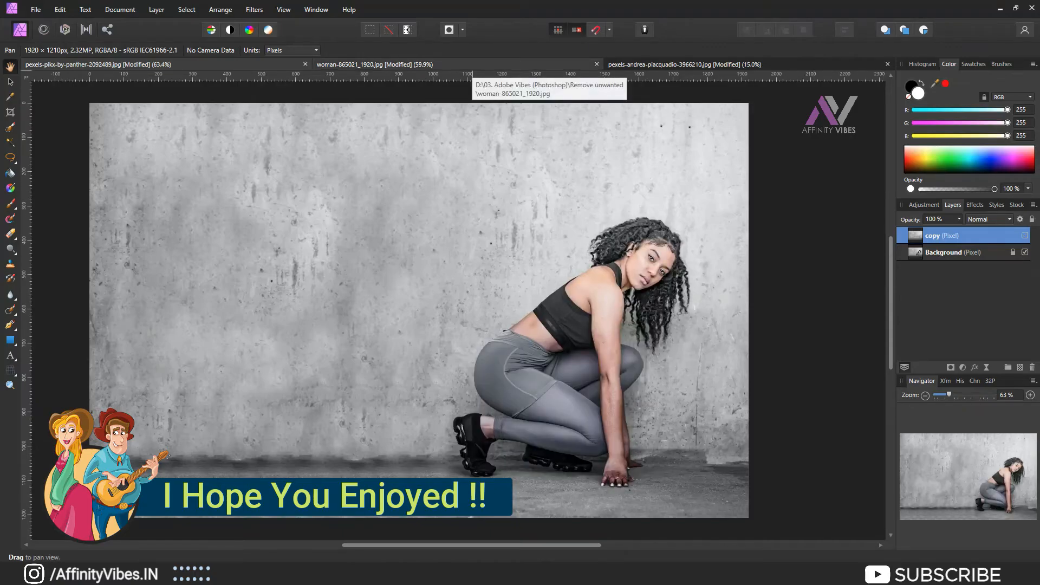
{"action": "left_click", "coordinate": [472, 64]}
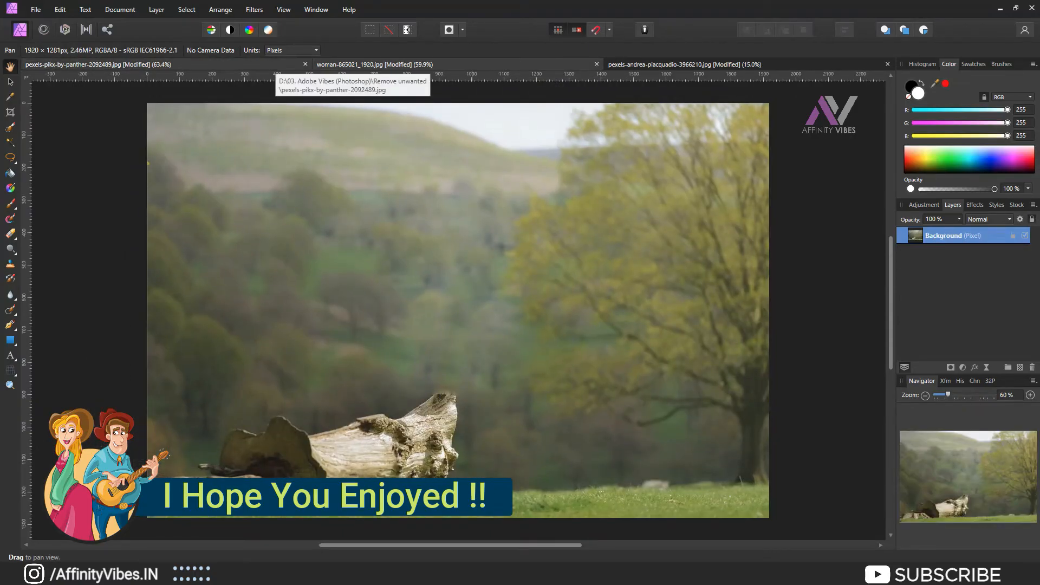
{"action": "left_click", "coordinate": [271, 64]}
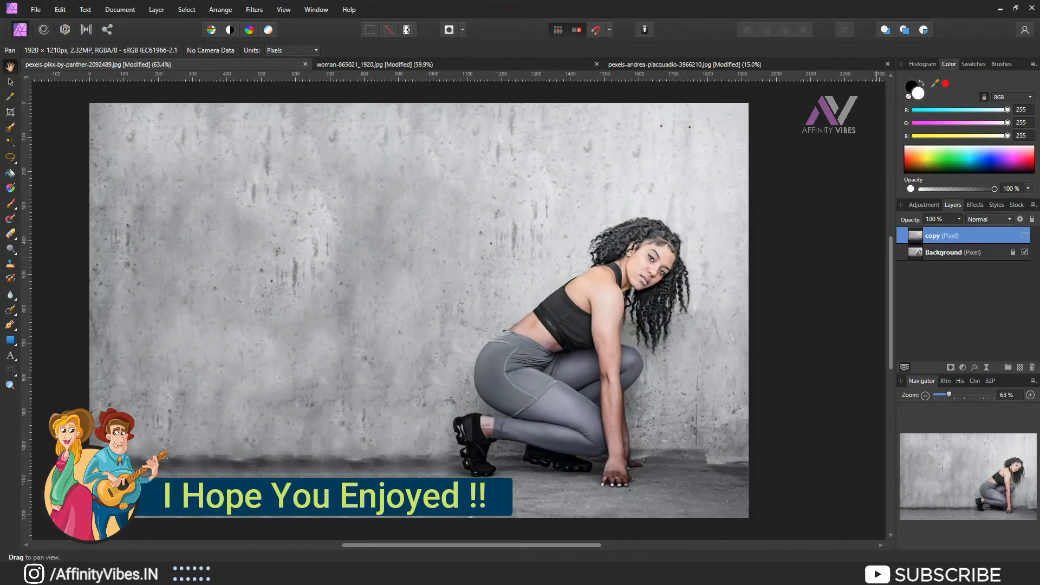